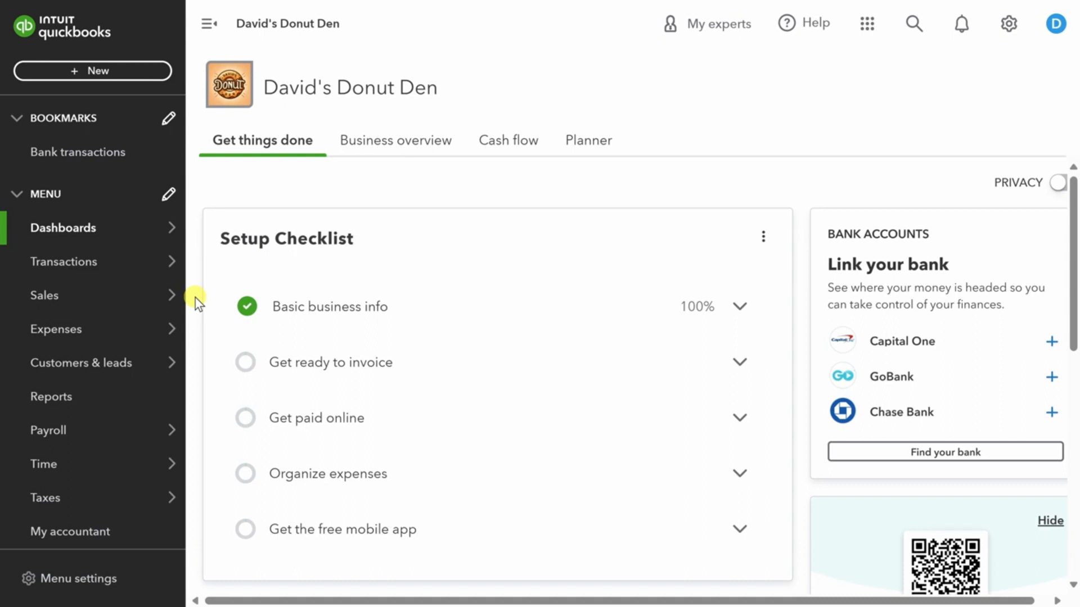
# - Connect a bank account for bank transactions by searching for "capital one" and choosing Capital One
pyautogui.moveTo(100, 271)
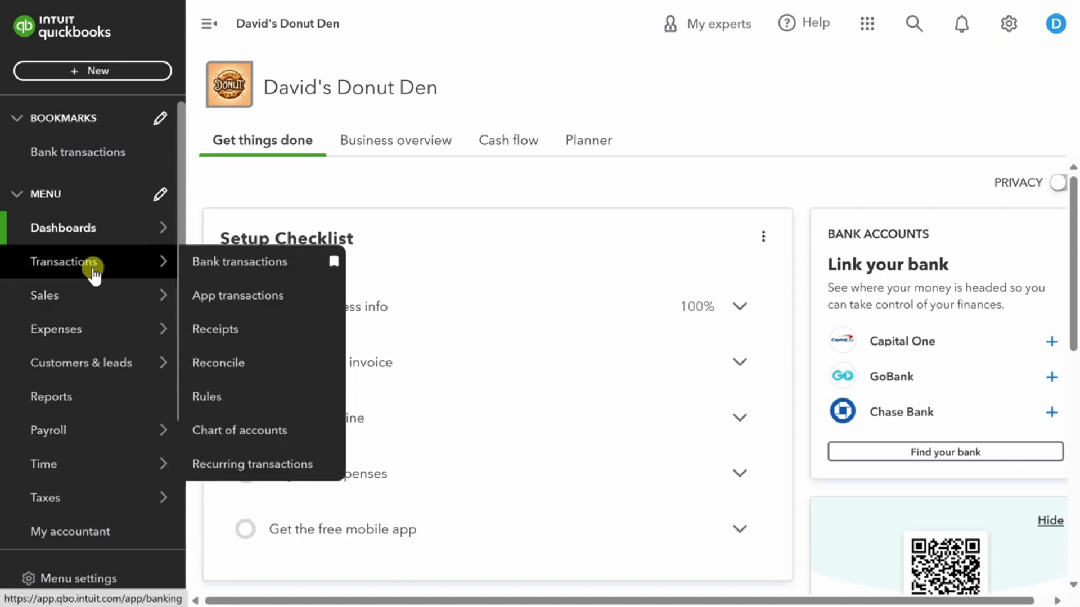
pyautogui.moveTo(110, 333)
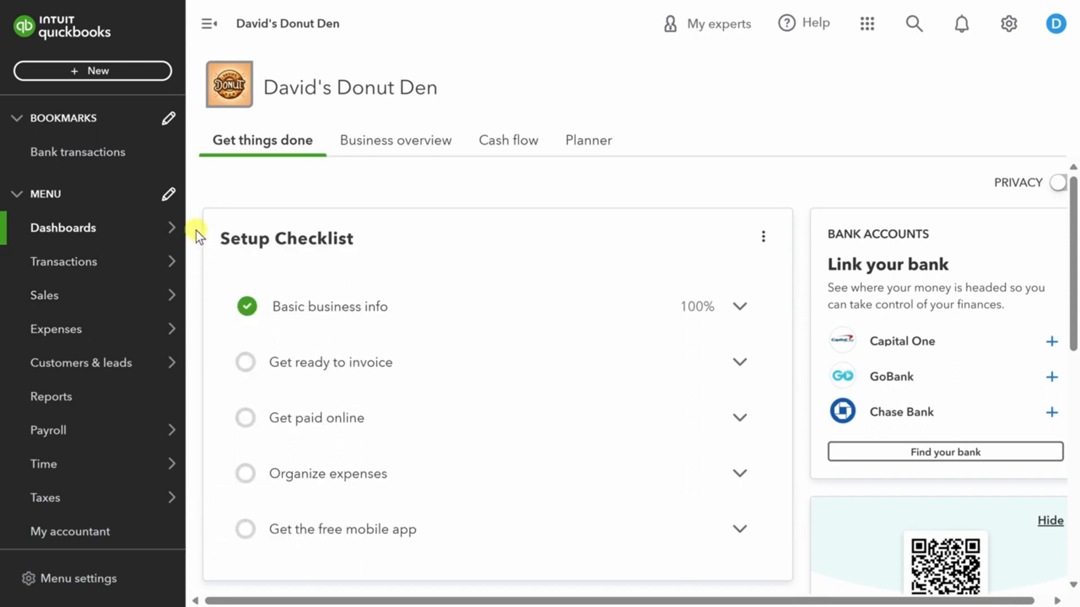
pyautogui.click(81, 262)
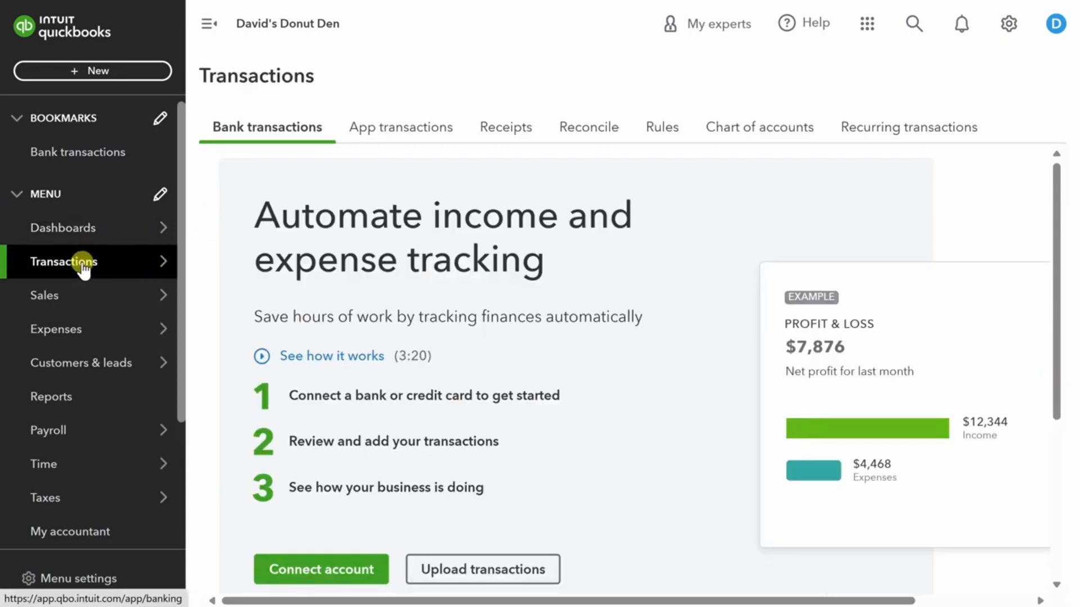
pyautogui.click(326, 577)
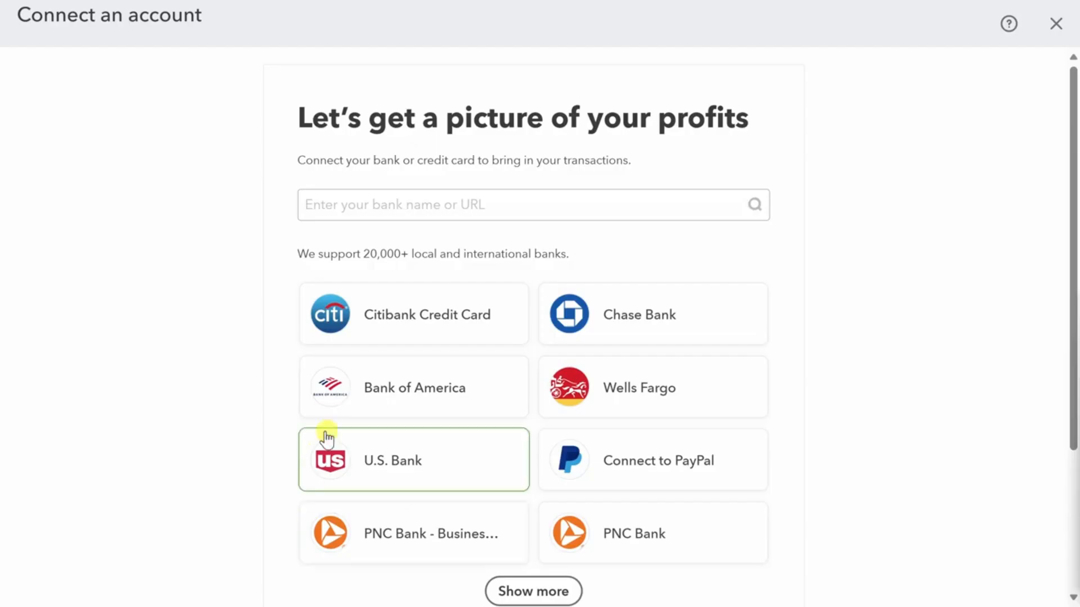
pyautogui.click(351, 203)
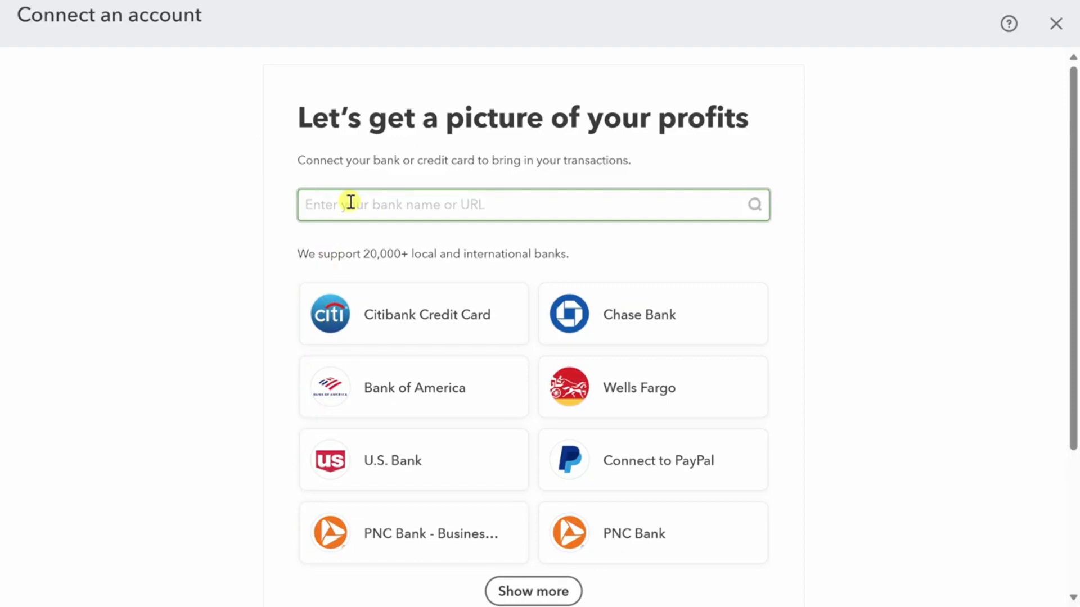
pyautogui.write('capital one')
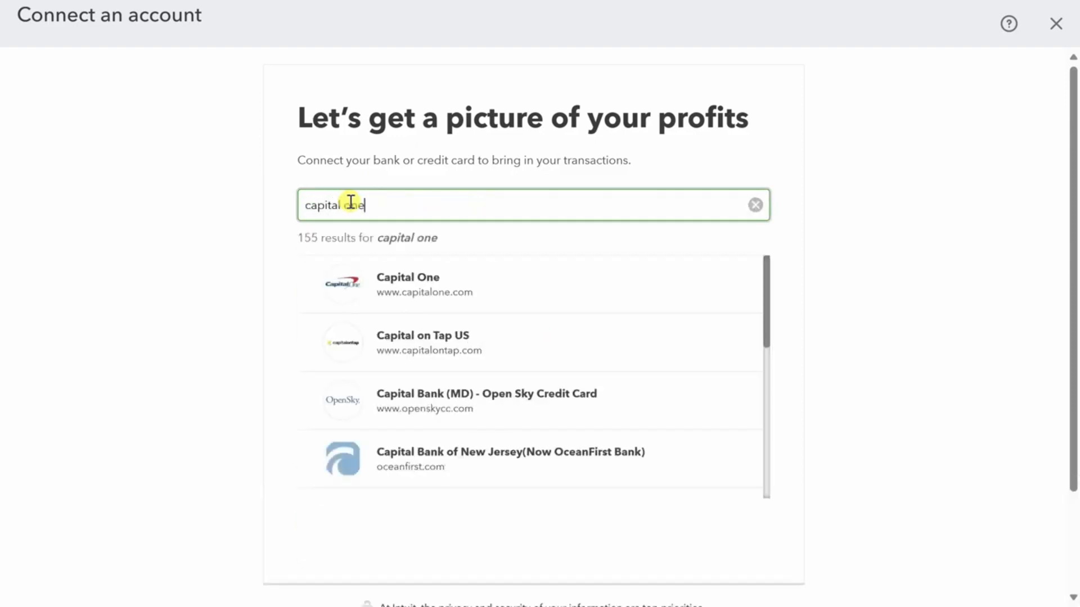
pyautogui.click(352, 290)
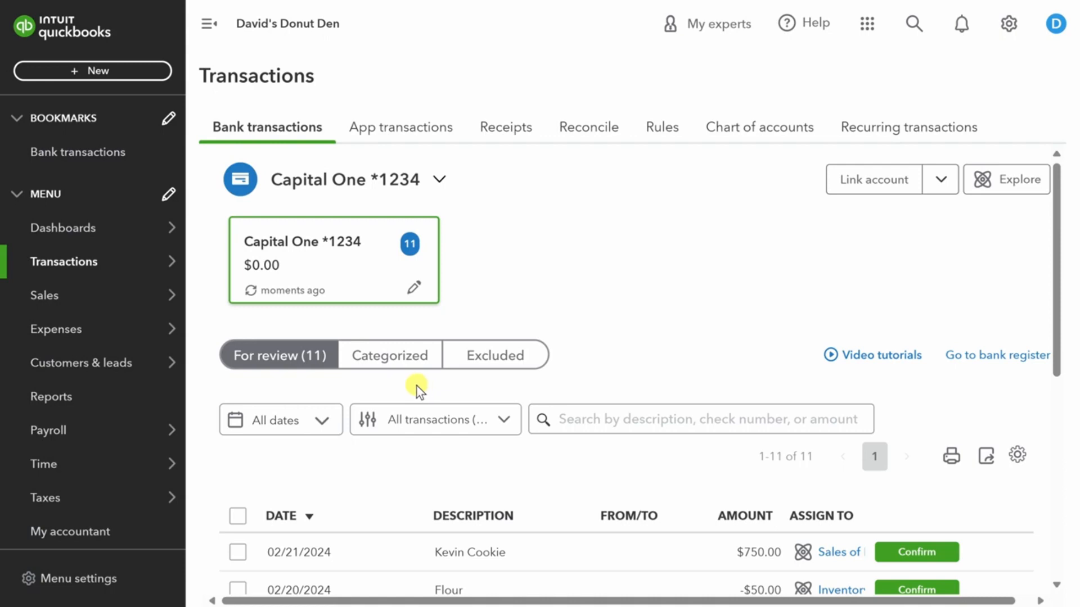
# - Assign the Kevin Cookie transaction of 02/21/2024 to the customer Kevin Cookie Company with the category Sales of Product Income
pyautogui.scroll(-6, 417, 388)
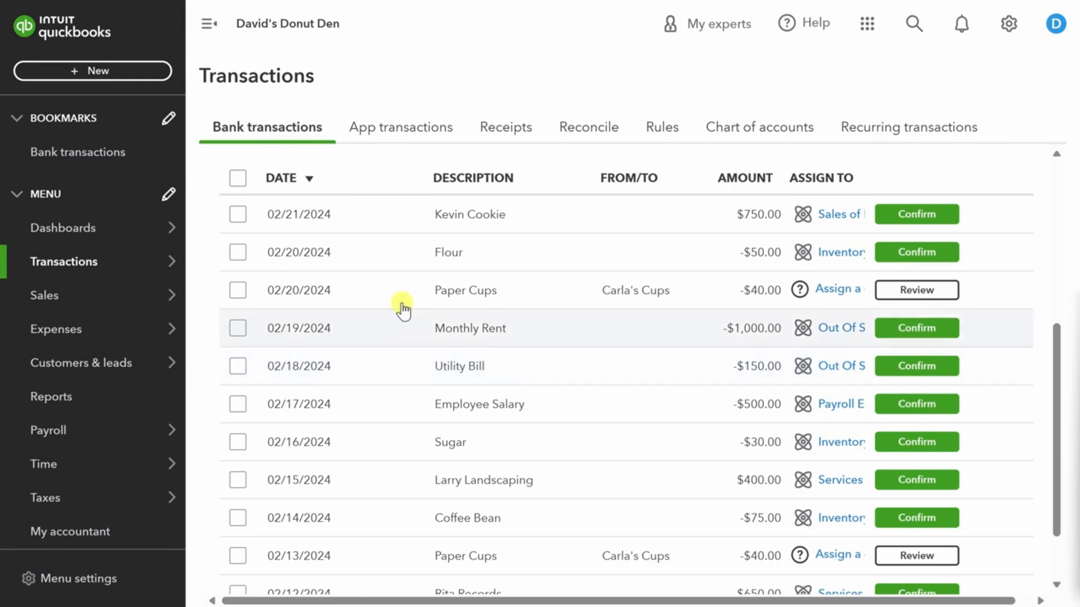
pyautogui.click(409, 217)
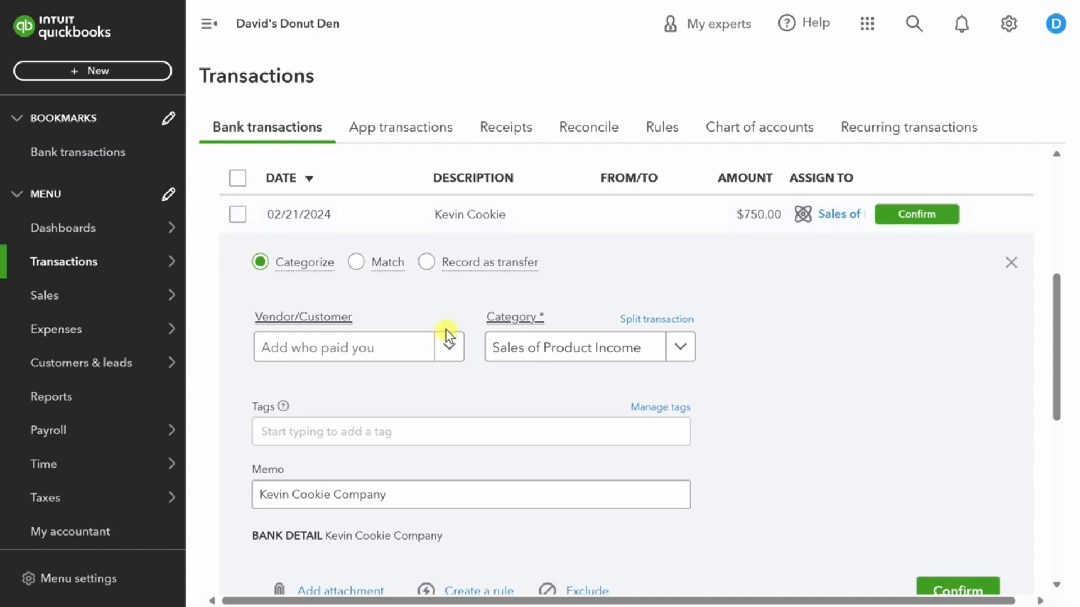
pyautogui.click(450, 349)
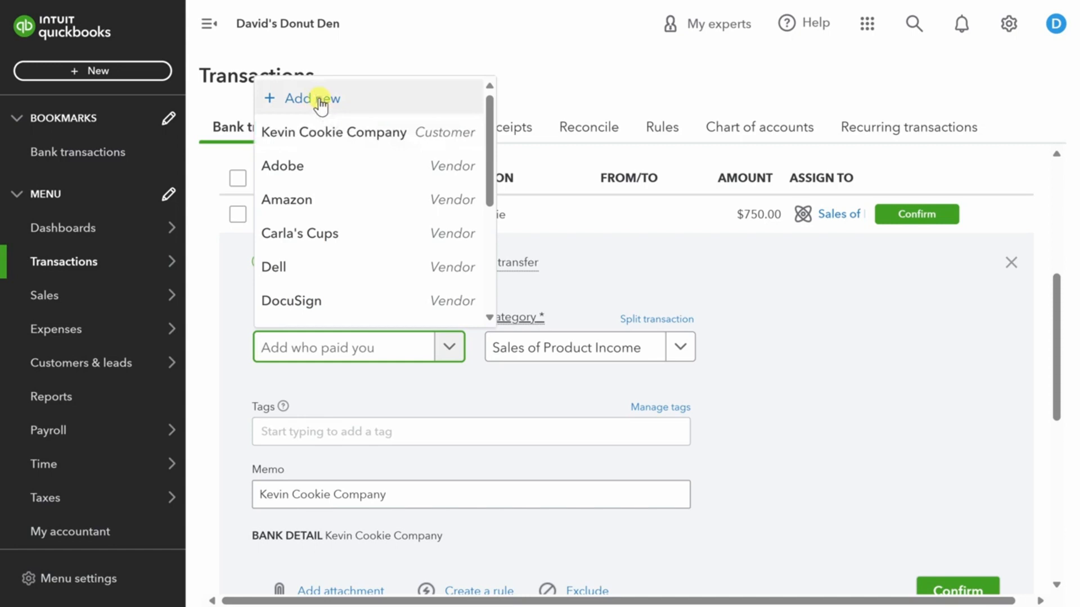
pyautogui.click(320, 132)
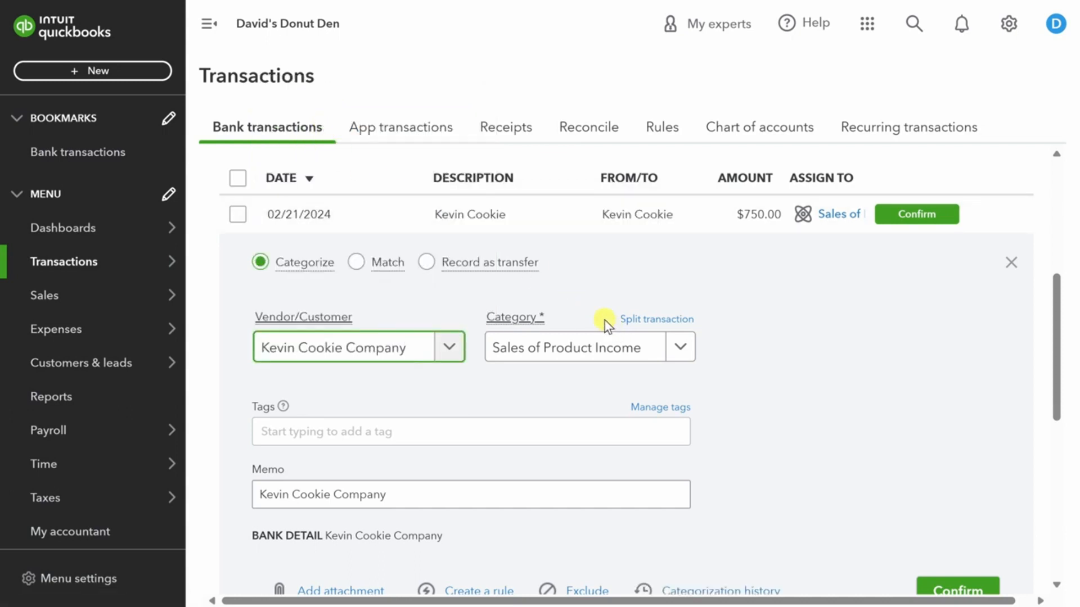
pyautogui.click(679, 347)
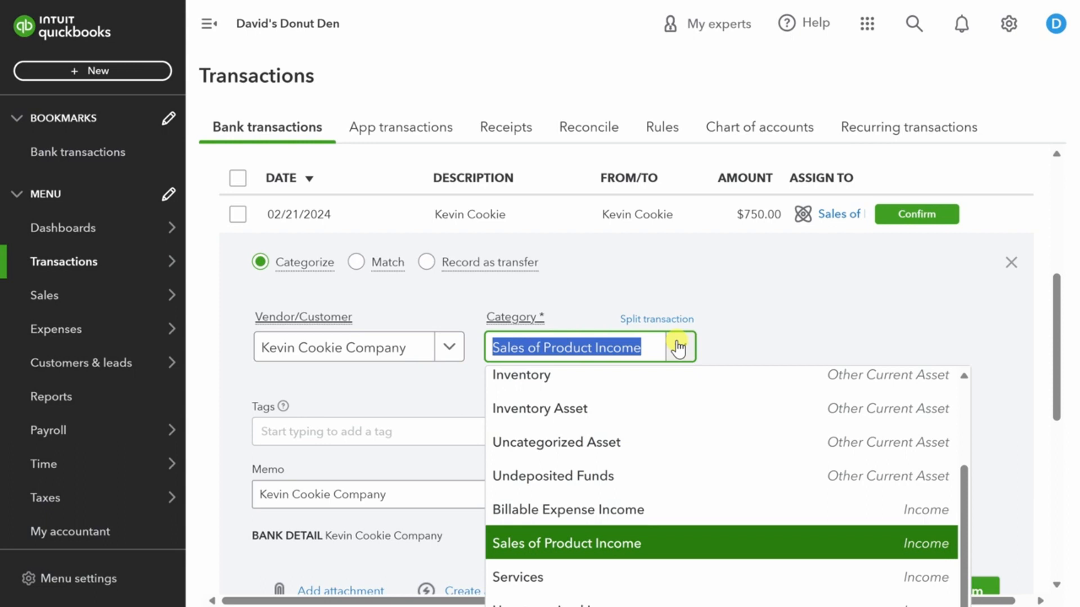
pyautogui.click(592, 546)
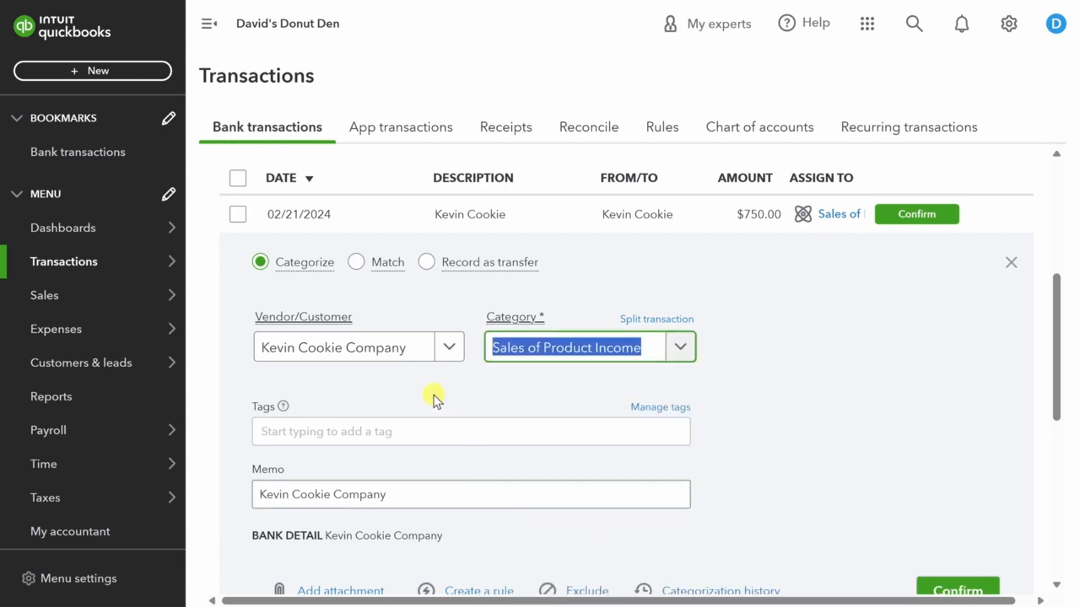
pyautogui.scroll(-1, 434, 396)
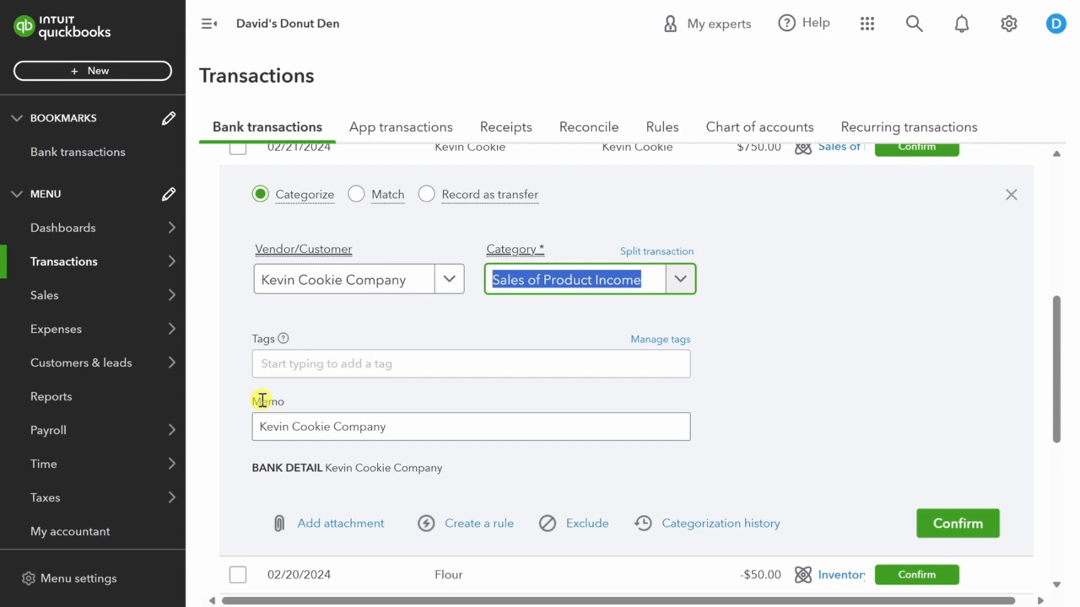
pyautogui.click(405, 433)
pyautogui.write('Catering Event')
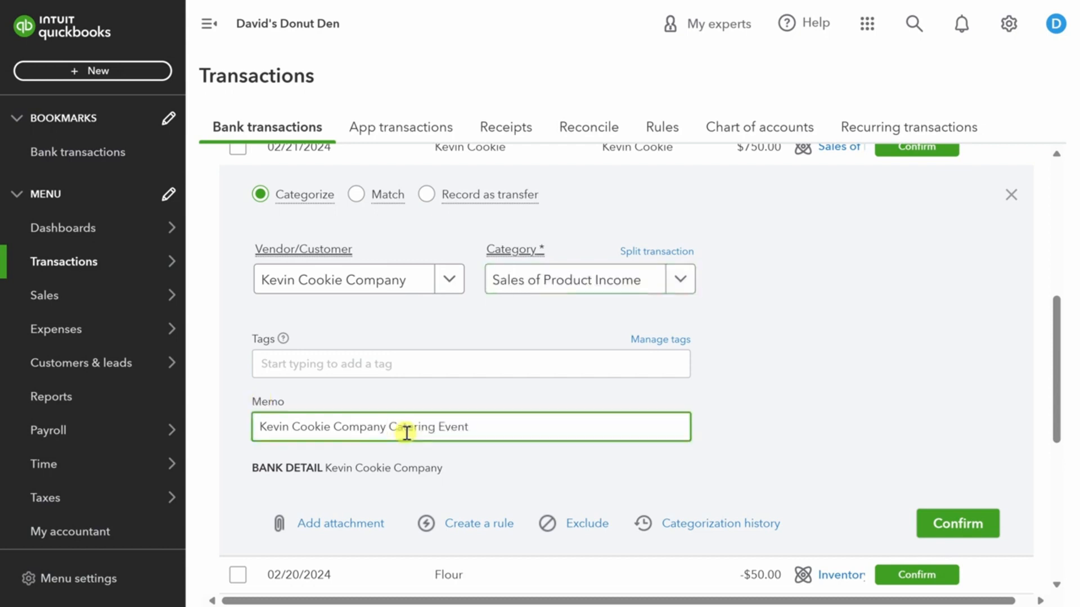
pyautogui.click(956, 528)
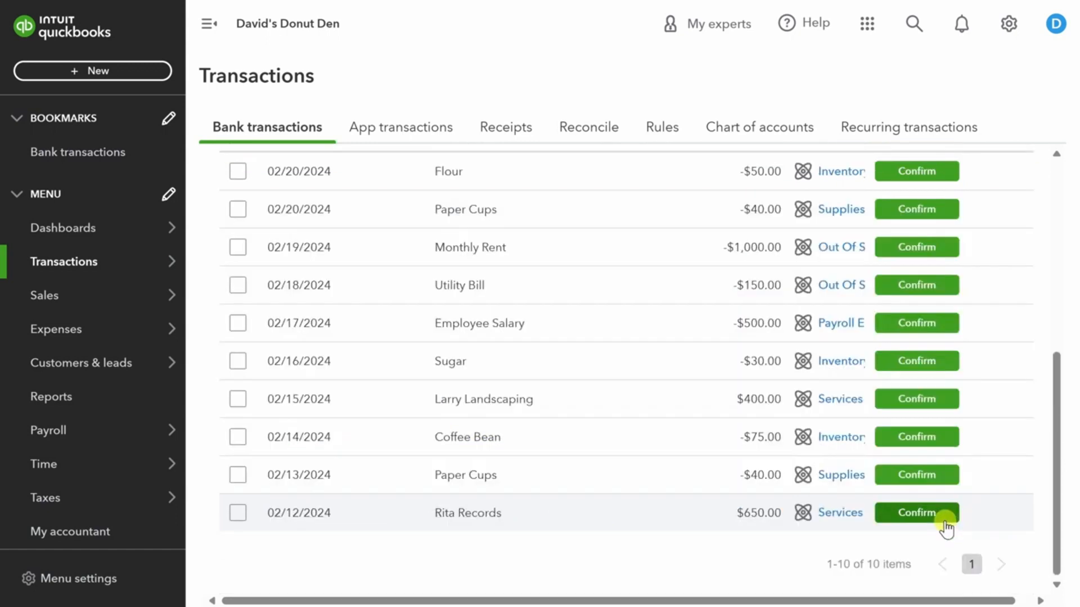
# - Set the vendor of the 02/20/2024 Paper Cups transaction to Carla's Cups and its category to Supplies & Materials - COGS
pyautogui.click(554, 219)
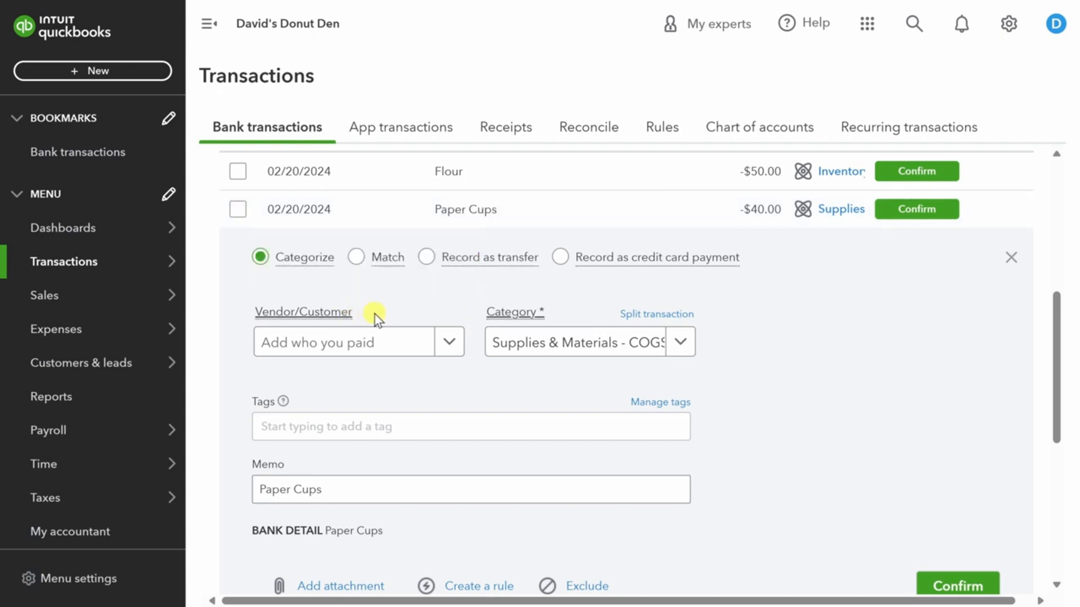
pyautogui.click(447, 342)
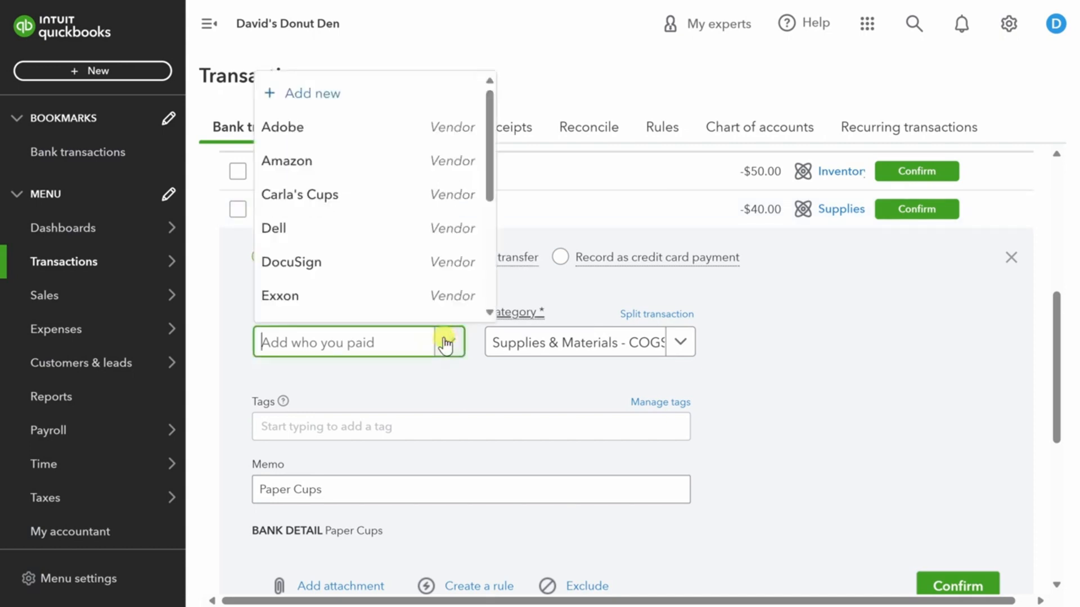
pyautogui.click(351, 203)
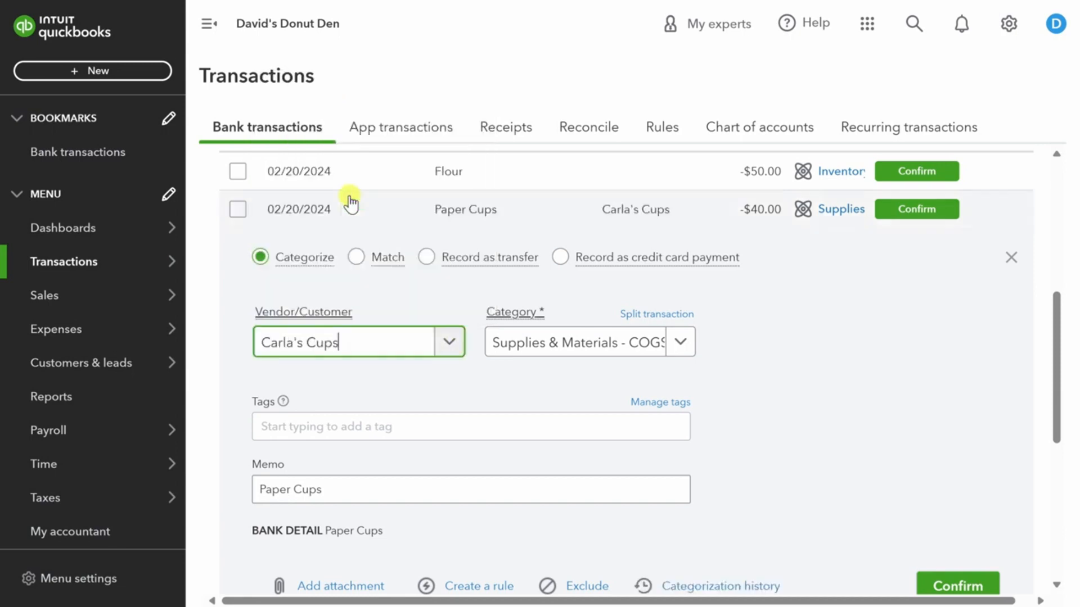
pyautogui.click(681, 344)
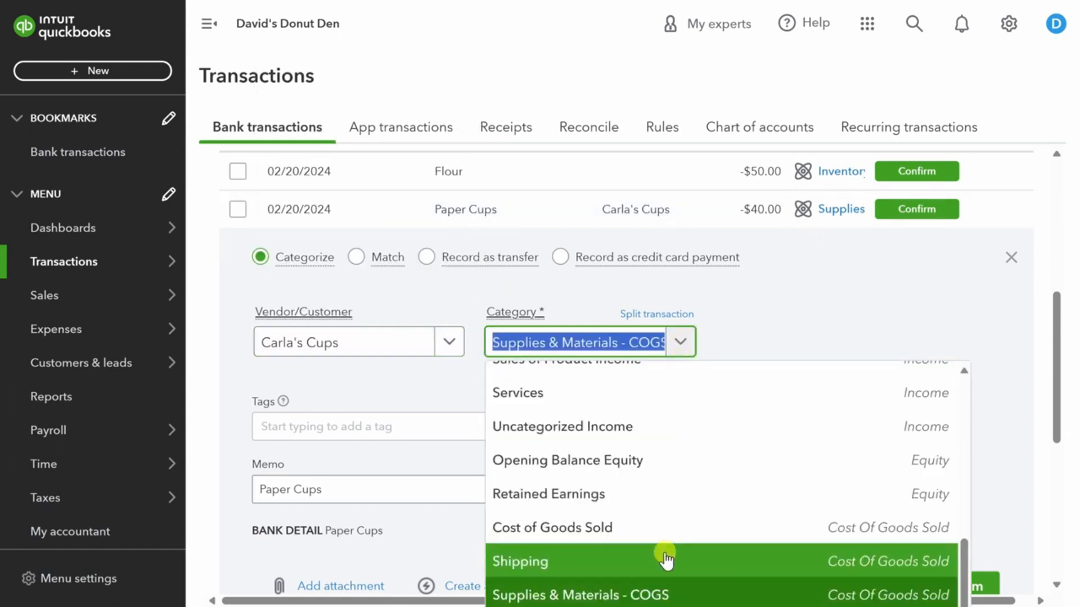
pyautogui.click(674, 594)
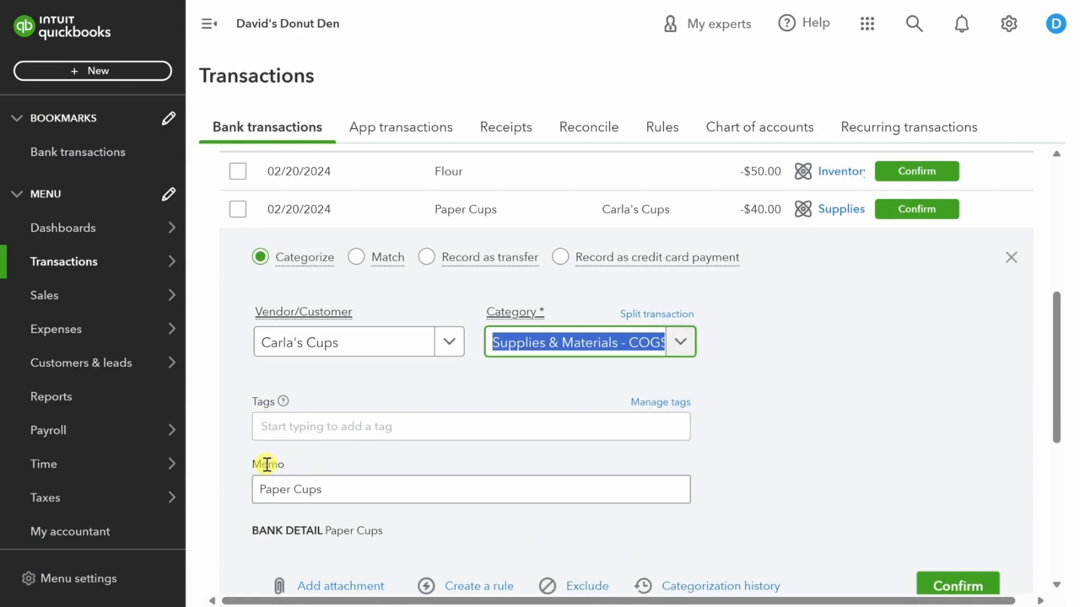
# - Create a rule from the Paper Cups transaction and name it "Paper Cups Auto-Categorize"
pyautogui.scroll(-2, 384, 426)
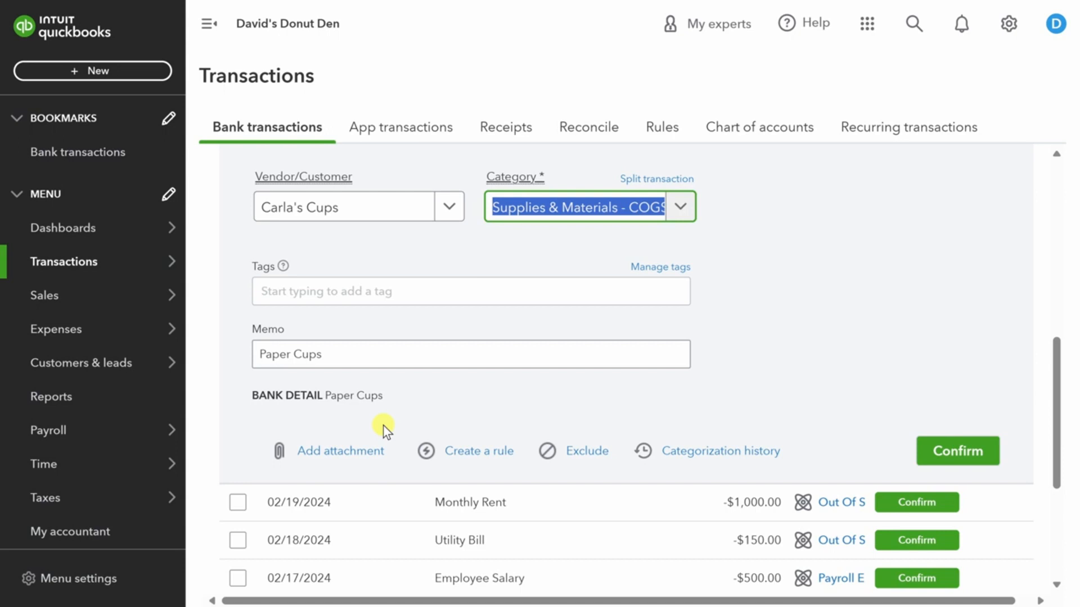
pyautogui.click(477, 451)
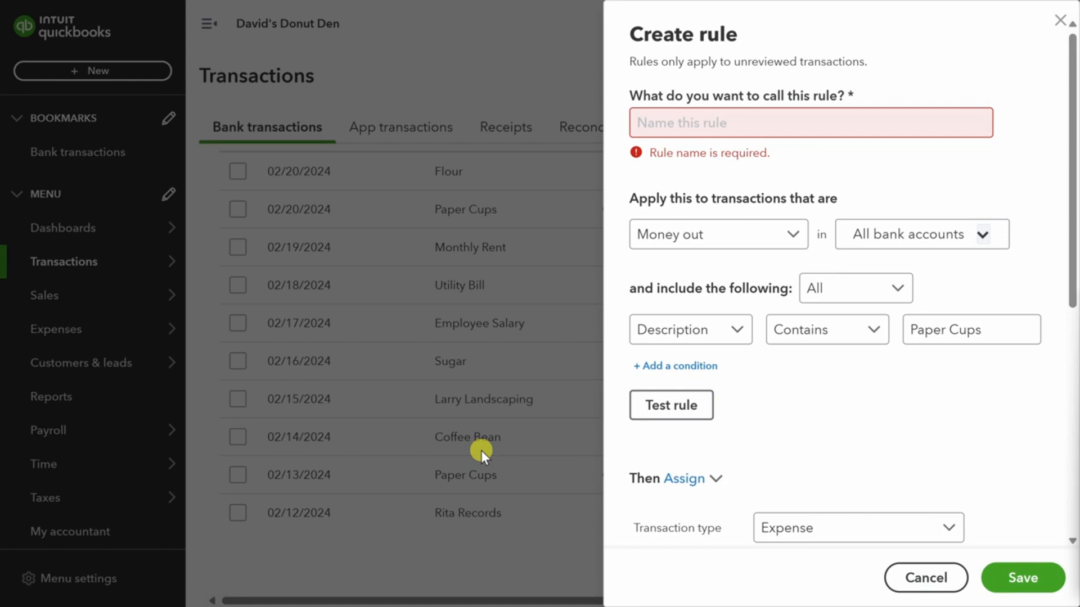
pyautogui.click(687, 118)
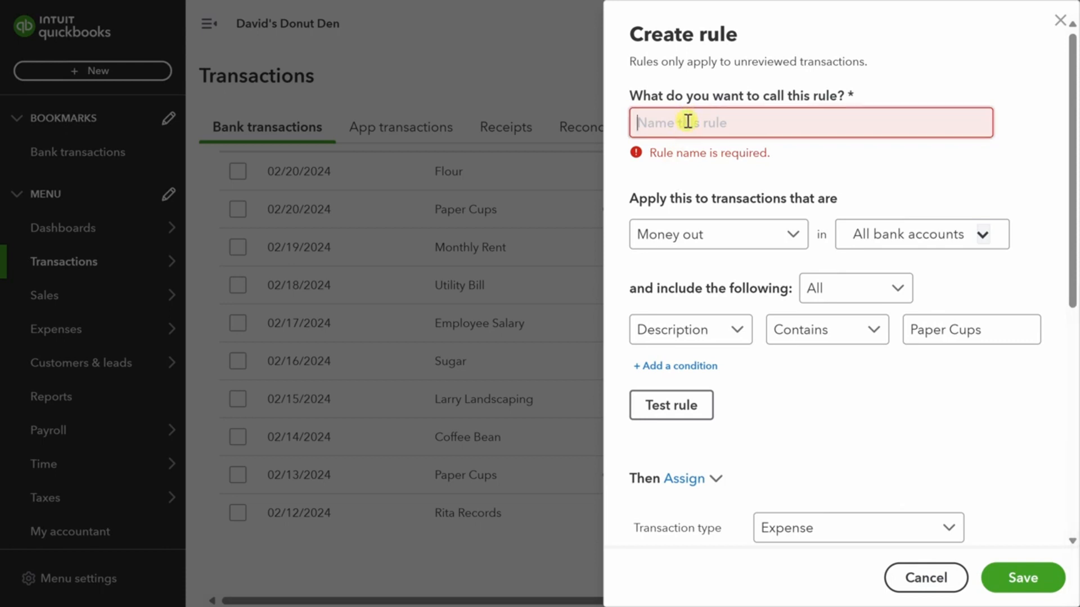
pyautogui.write('Paper Cups Auto-Categorize')
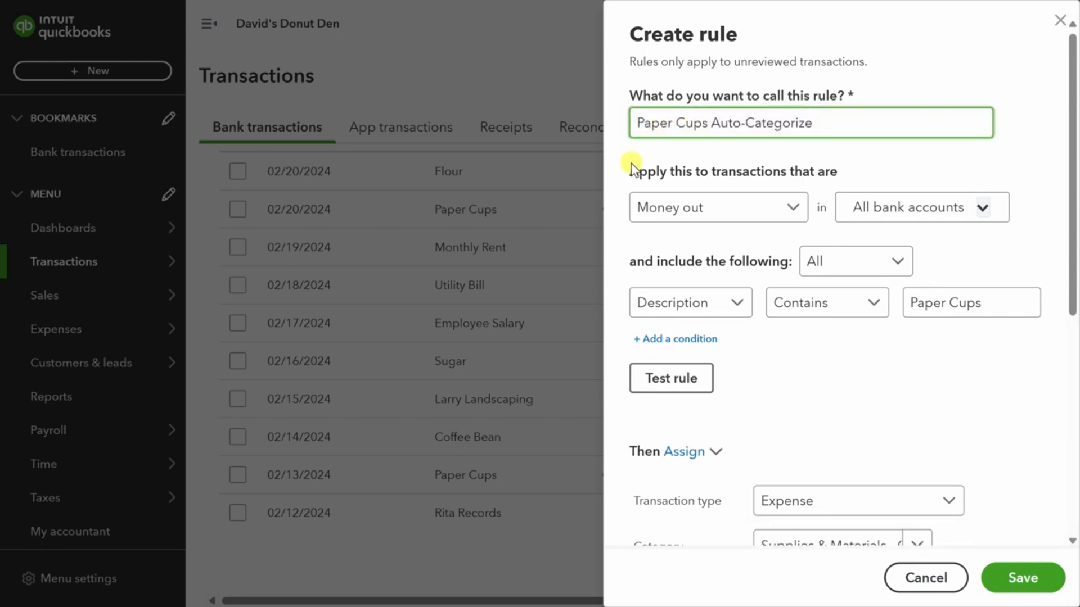
# - Review the rule's conditions and assignments, turn off Auto-confirm, and save the rule
pyautogui.scroll(-3, 618, 218)
pyautogui.scroll(1, 618, 218)
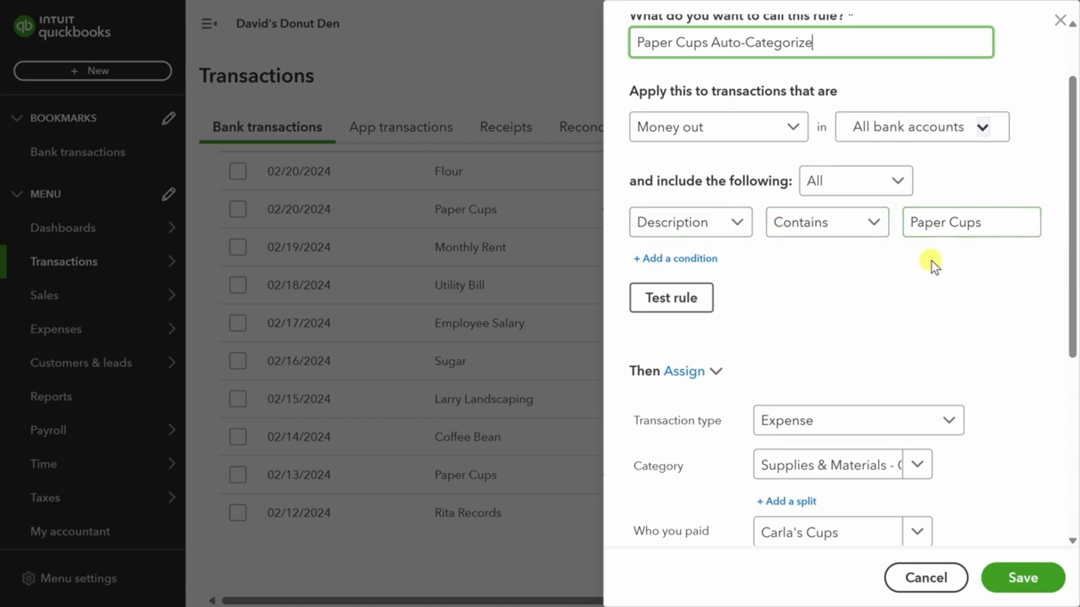
pyautogui.scroll(-5, 748, 279)
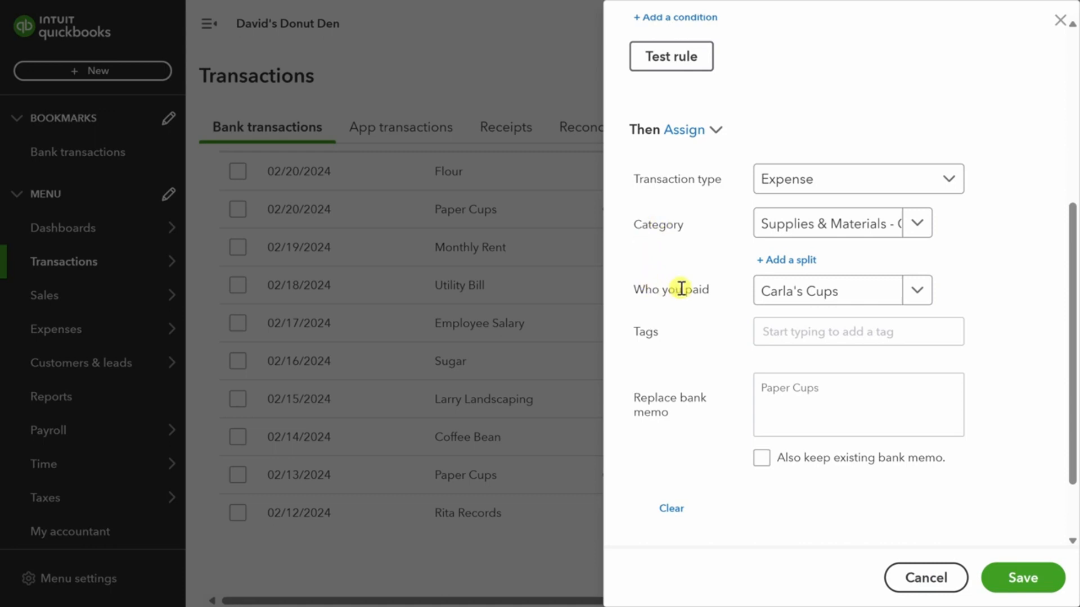
pyautogui.scroll(-2, 681, 288)
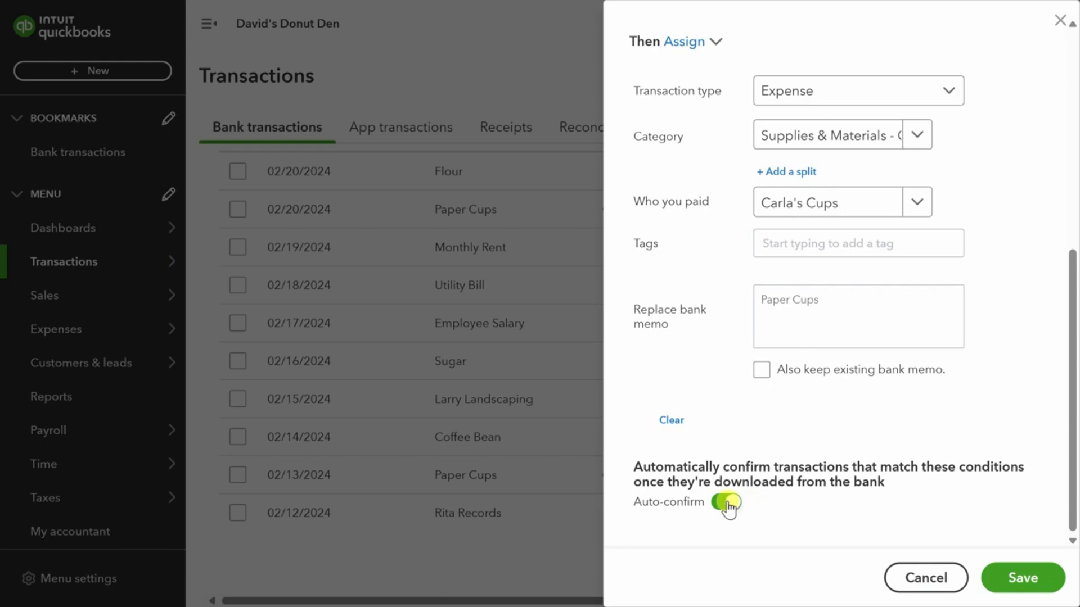
pyautogui.click(728, 505)
pyautogui.click(1007, 578)
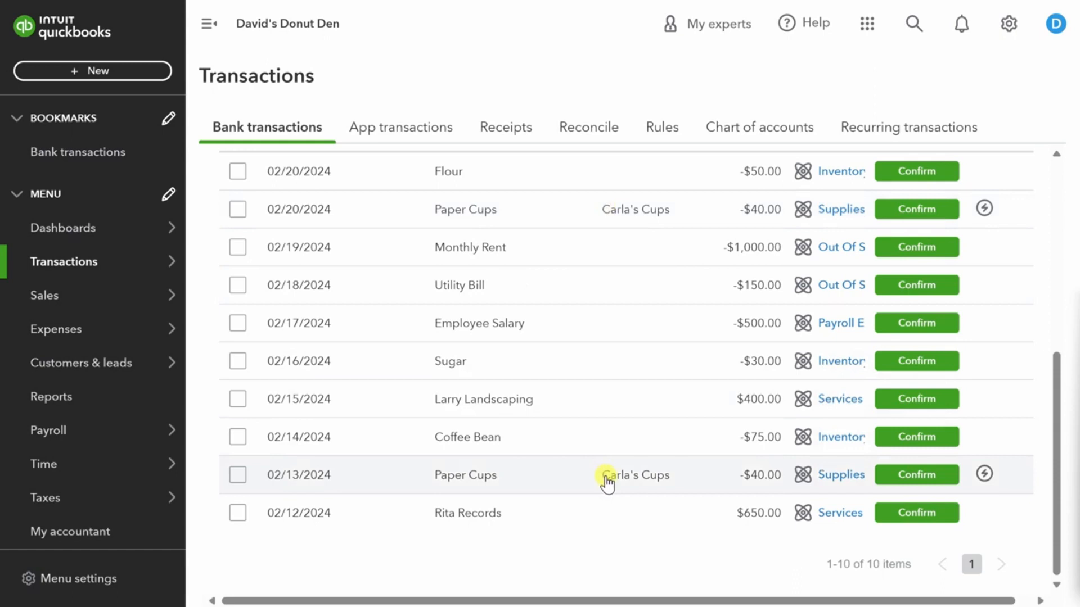
# - Confirm both Paper Cups transactions and all the other transactions still waiting for review
pyautogui.click(934, 475)
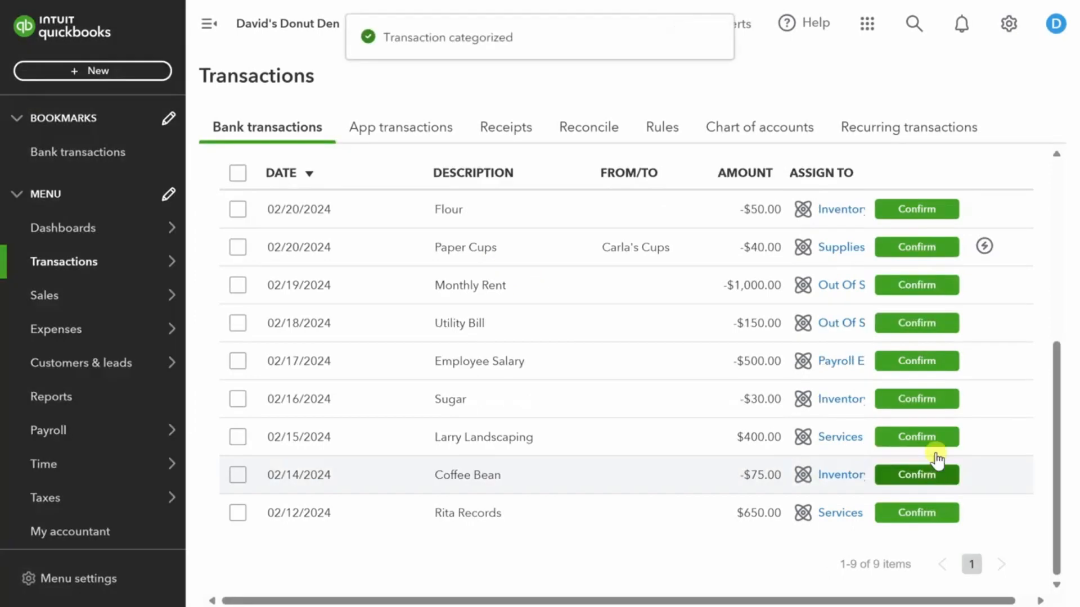
pyautogui.click(910, 249)
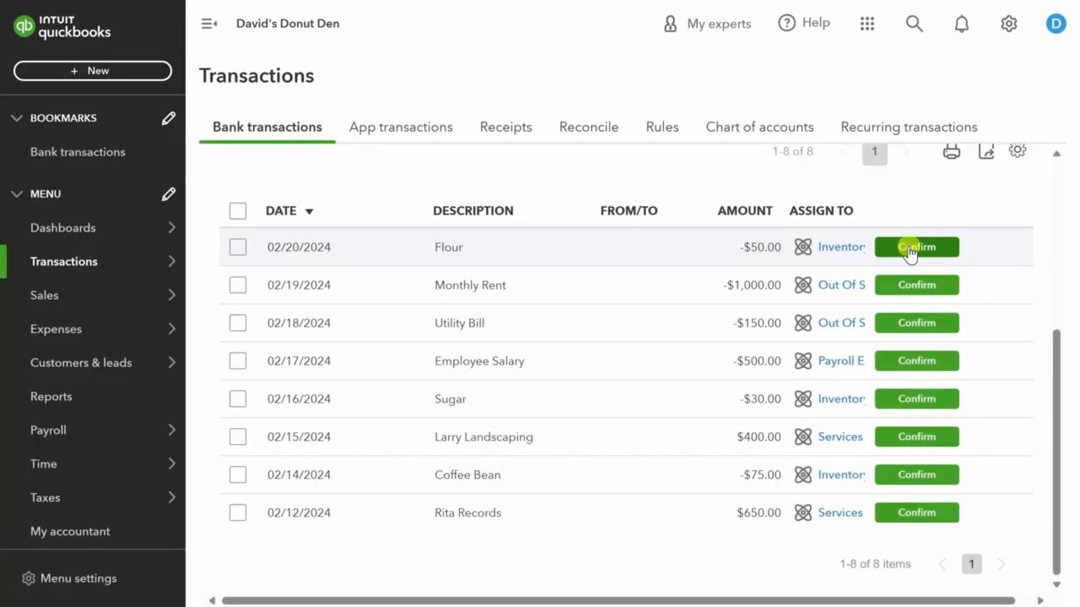
pyautogui.click(910, 250)
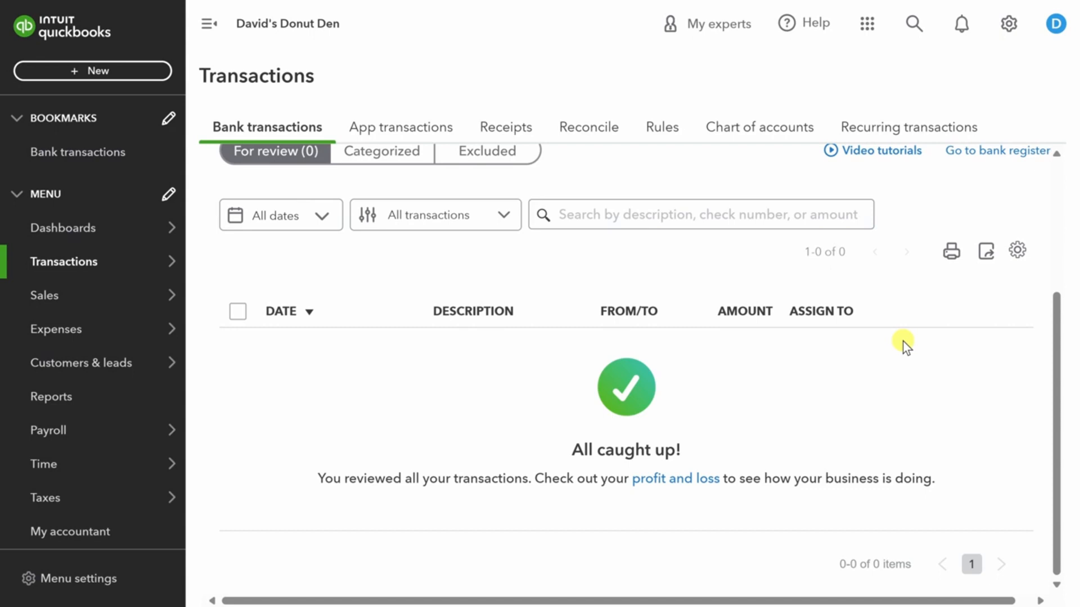
# - Open the sales invoices and start a new invoice
pyautogui.moveTo(103, 298)
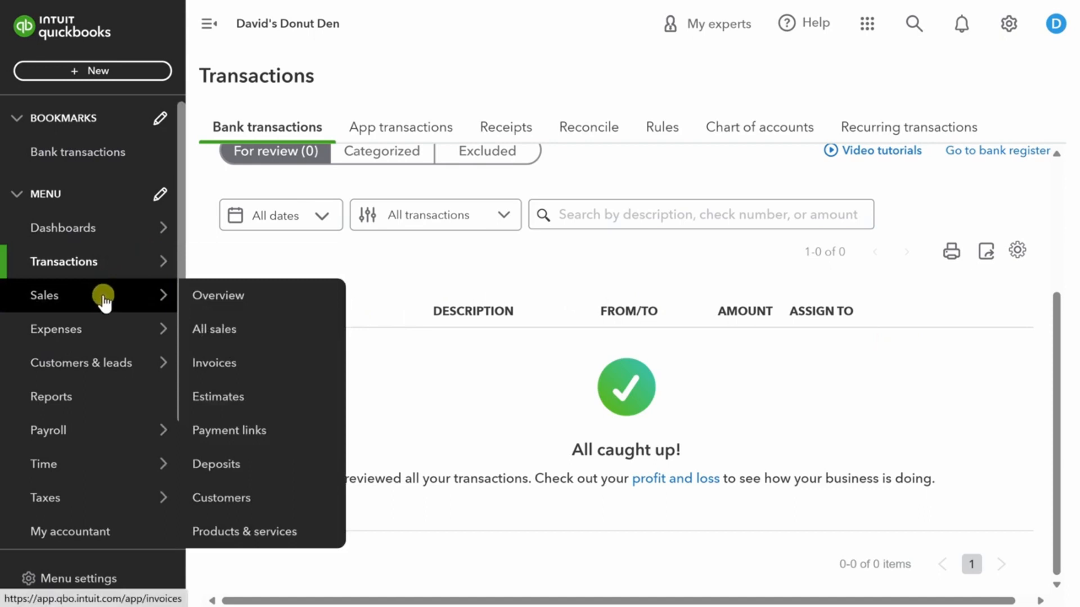
pyautogui.click(219, 366)
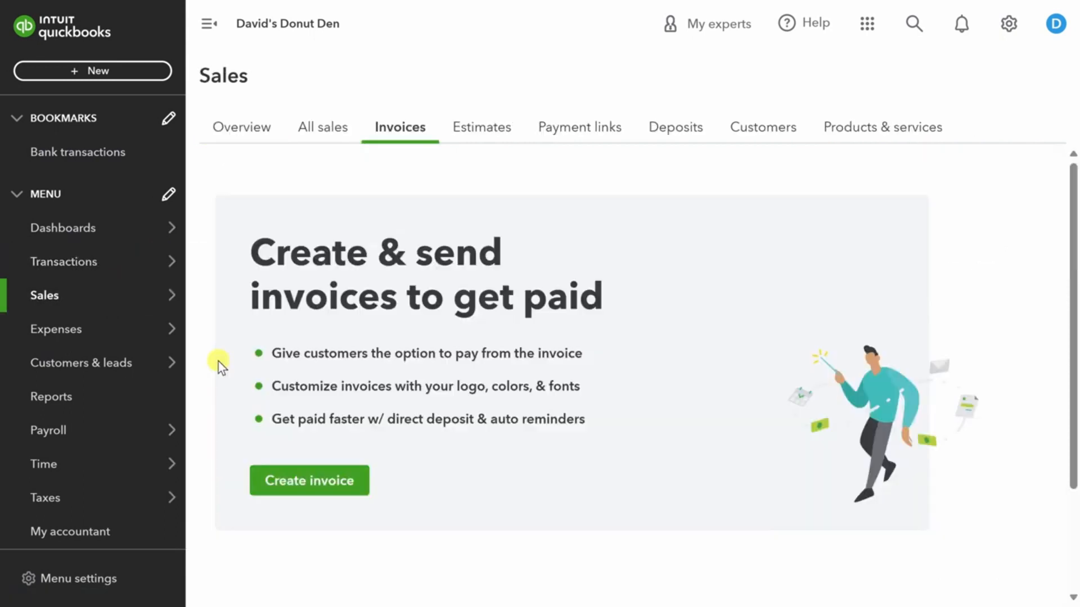
pyautogui.click(319, 485)
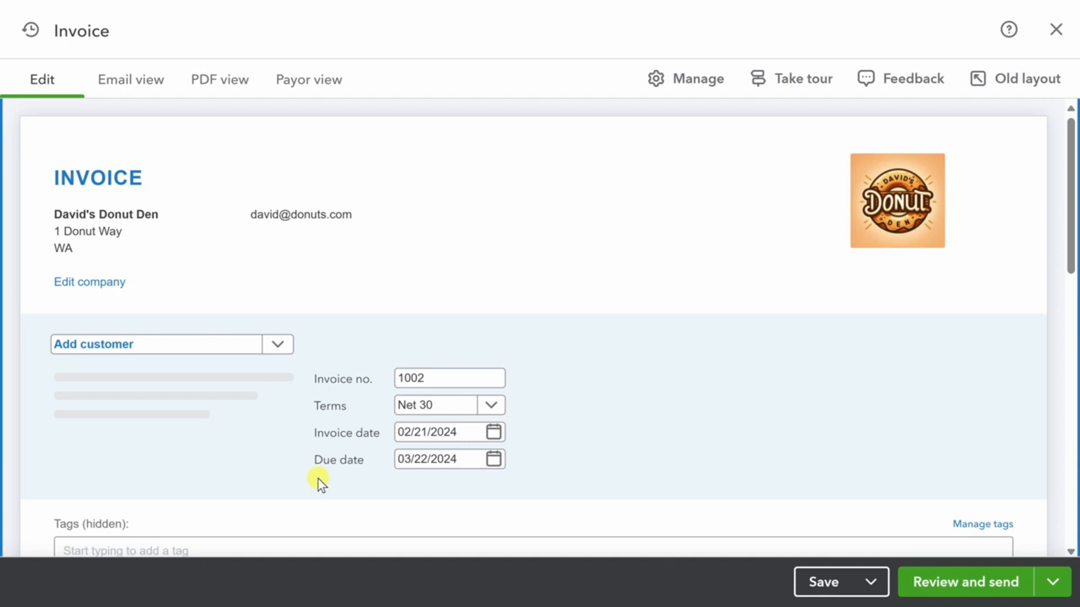
# - Set the invoice's customer to Kevin Cookie Company and add Baker's Assorted Dozen with quantity 5 as the first line item
pyautogui.click(279, 345)
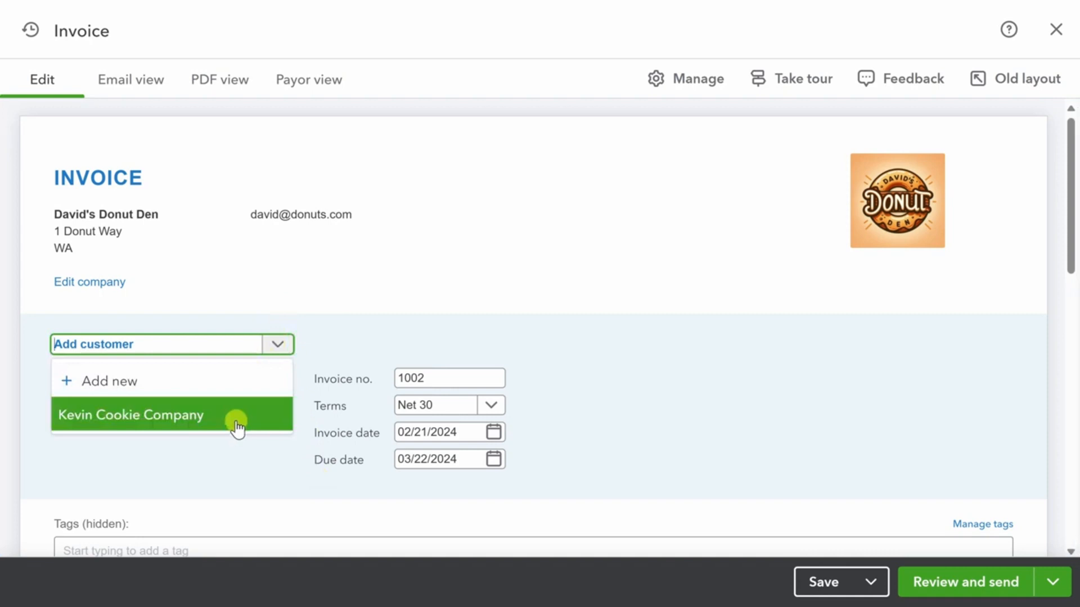
pyautogui.click(241, 415)
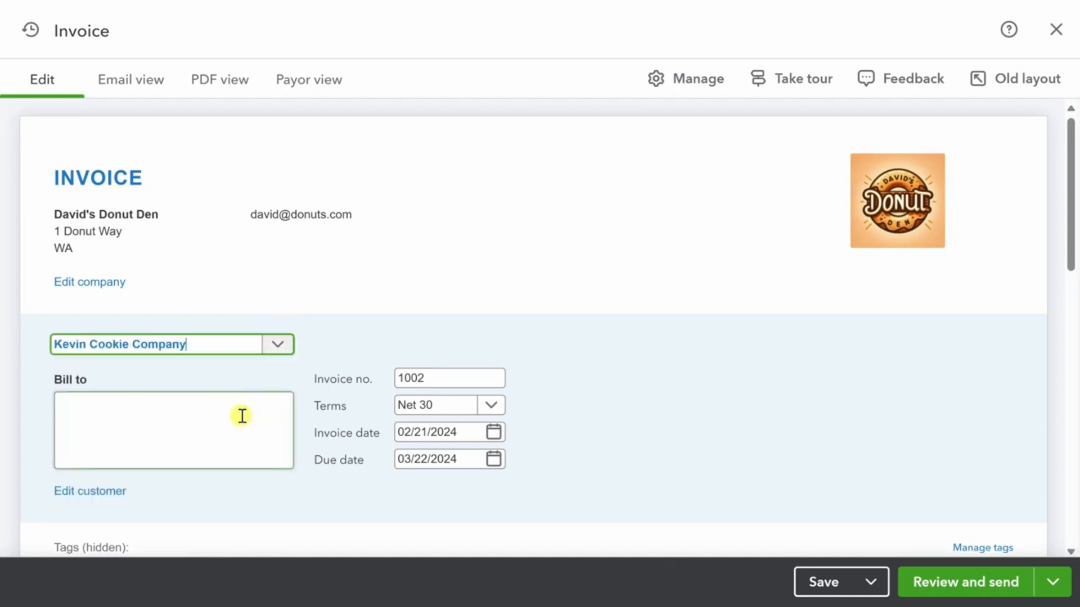
pyautogui.scroll(-5, 311, 379)
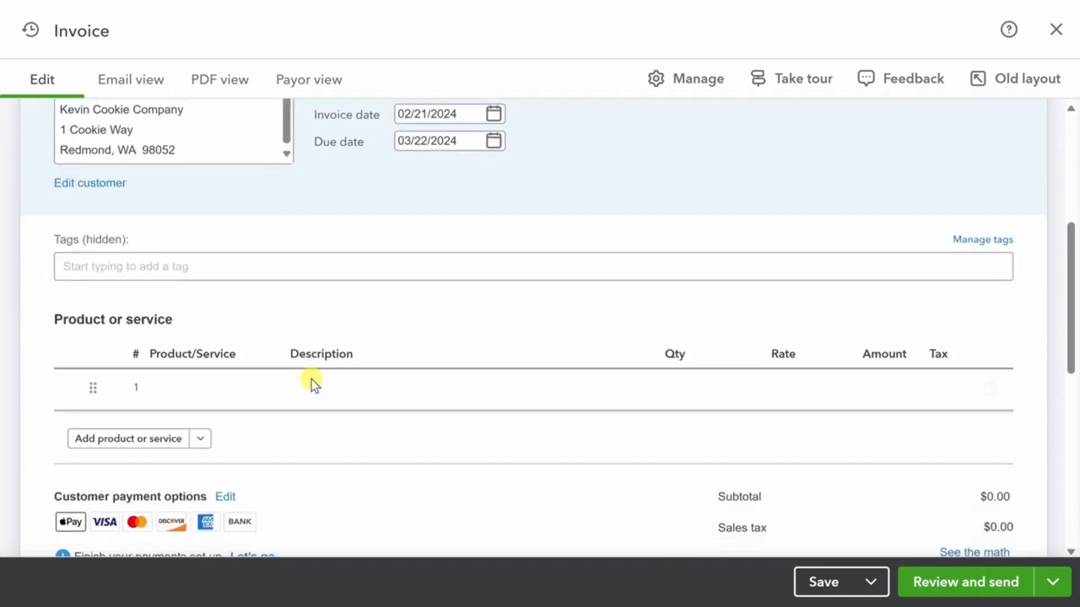
pyautogui.scroll(-2, 311, 380)
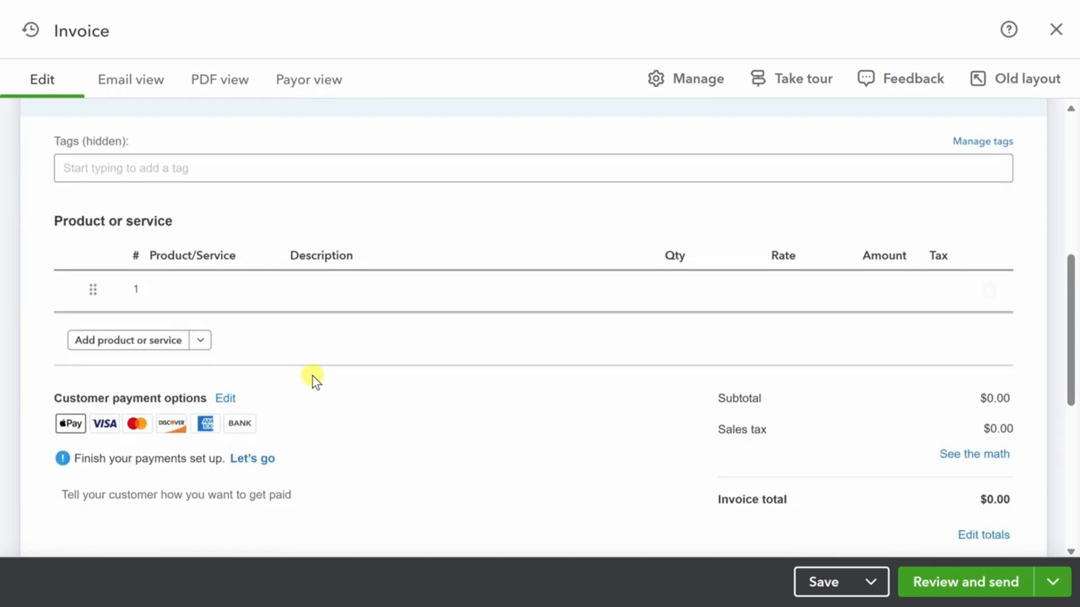
pyautogui.click(248, 295)
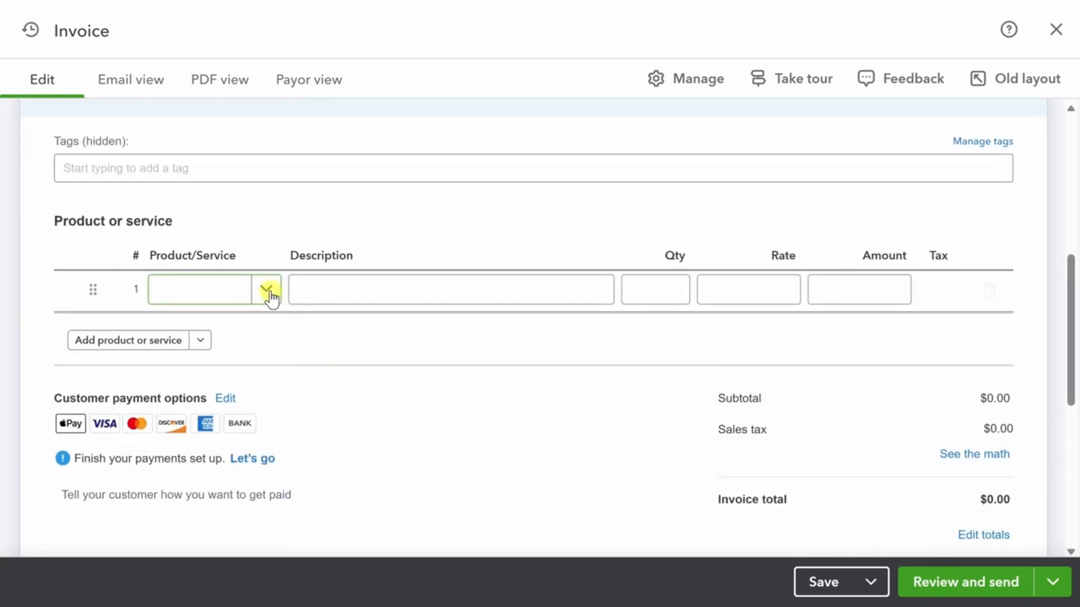
pyautogui.click(268, 297)
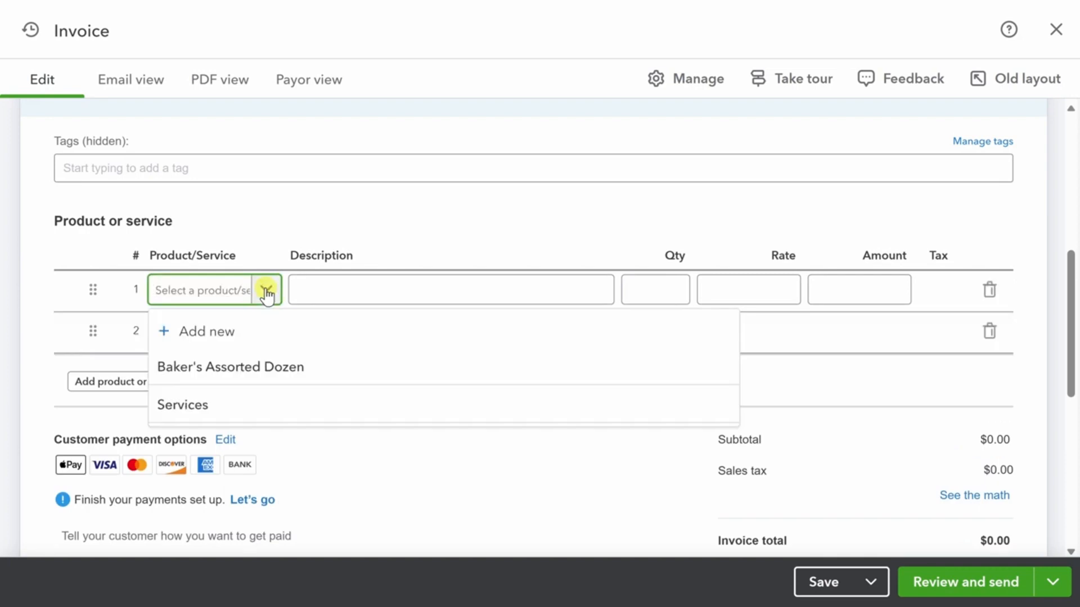
pyautogui.click(270, 370)
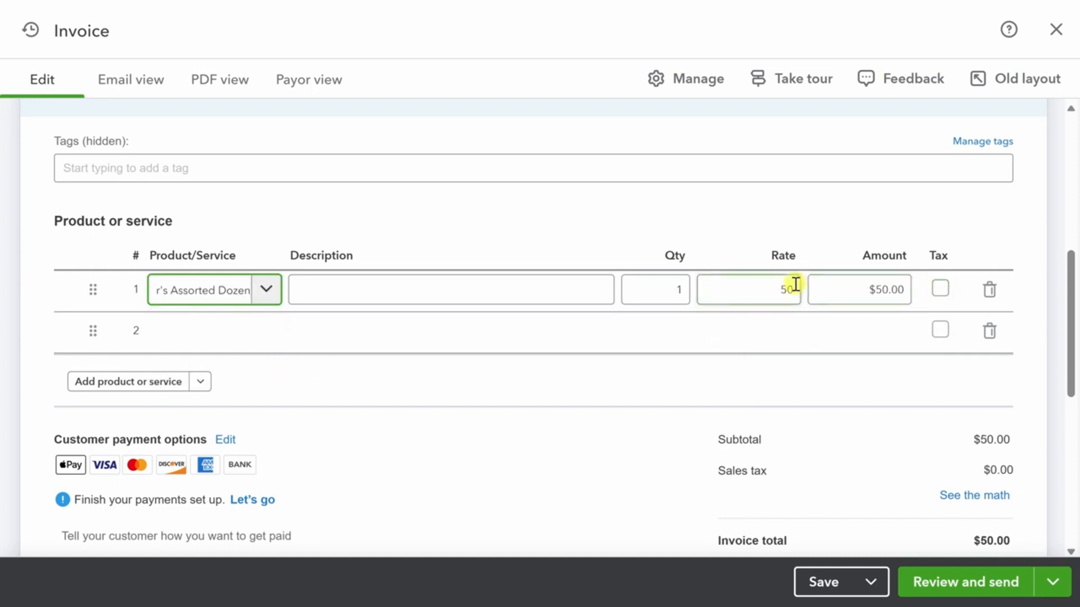
pyautogui.click(673, 290)
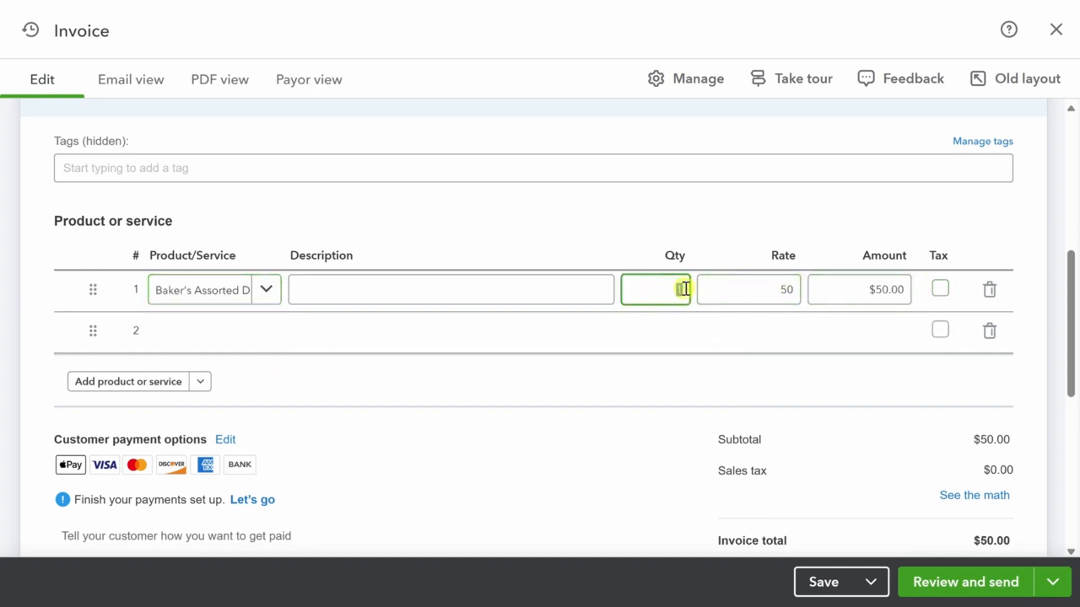
pyautogui.write('5')
pyautogui.press('Tab')
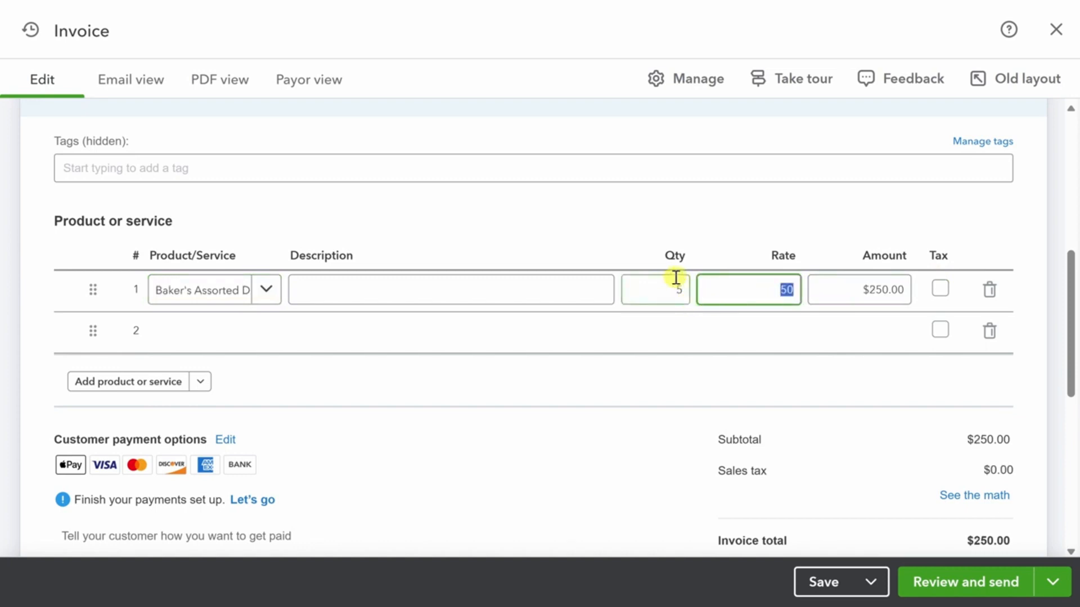
# - Start a new product for the second invoice line, named "Apple Fritters", with the item type Non-inventory item
pyautogui.moveTo(272, 335)
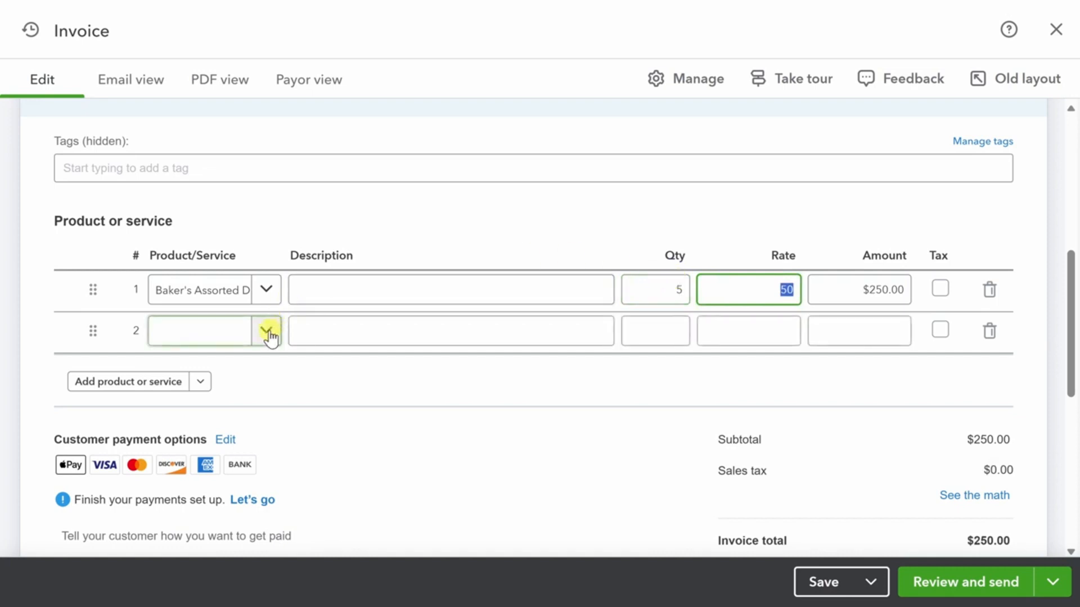
pyautogui.click(268, 335)
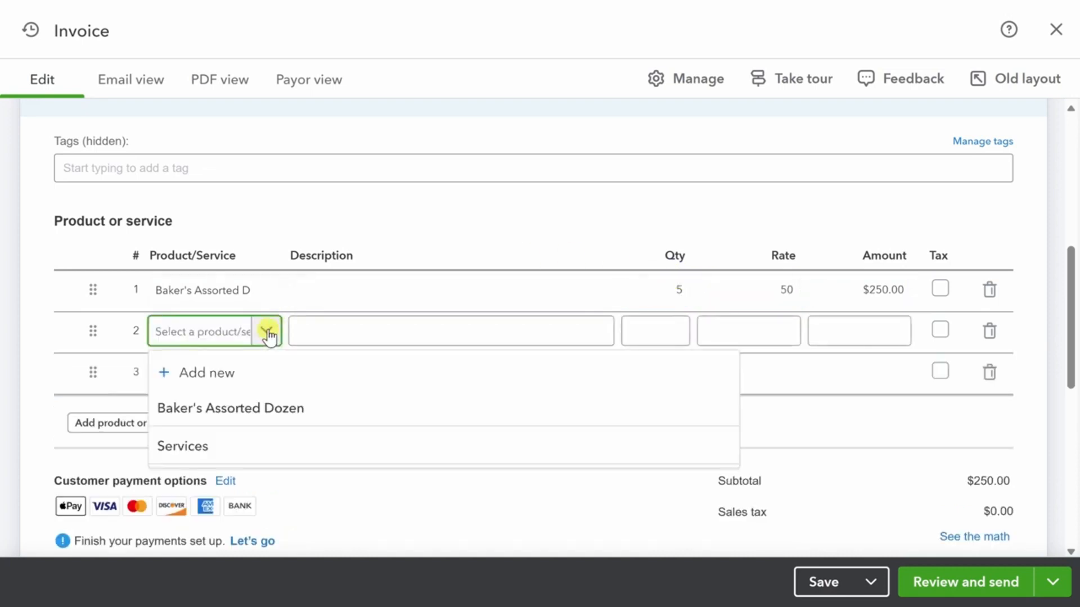
pyautogui.click(222, 375)
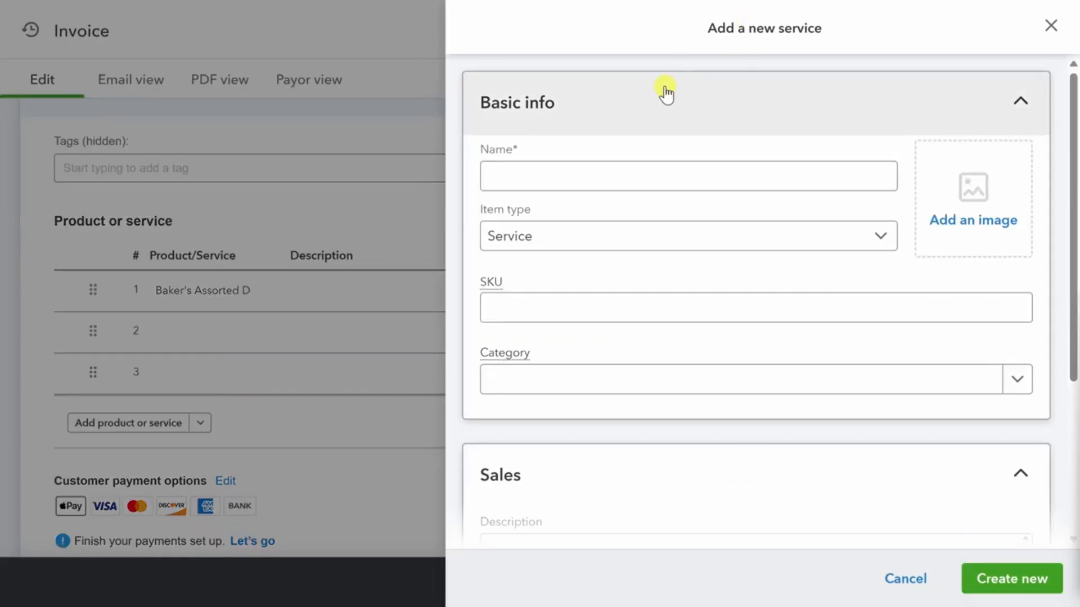
pyautogui.click(526, 177)
pyautogui.write('Apple Fritters')
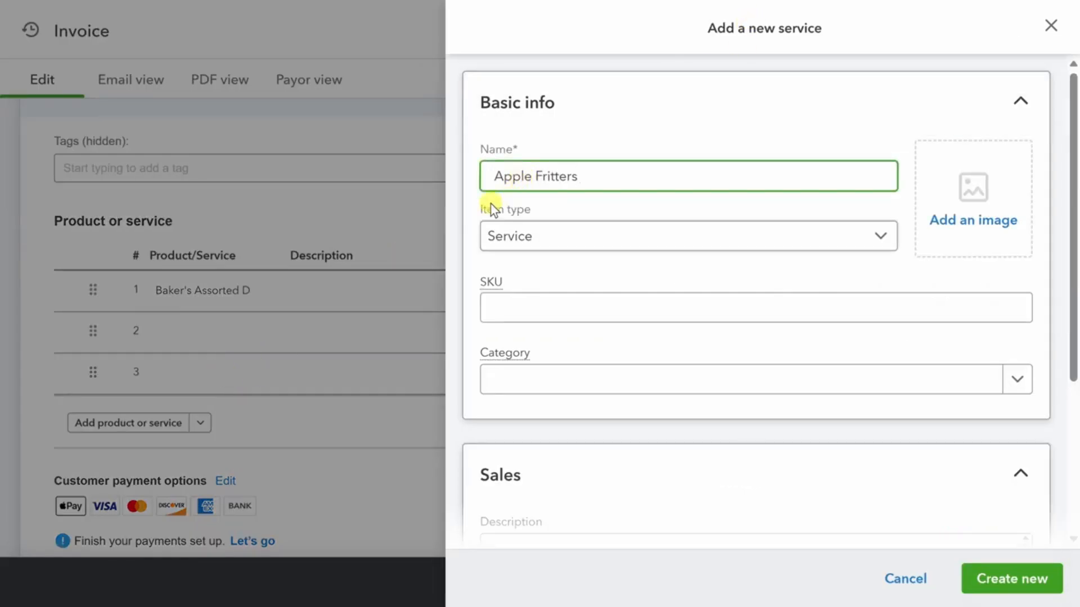
pyautogui.click(593, 239)
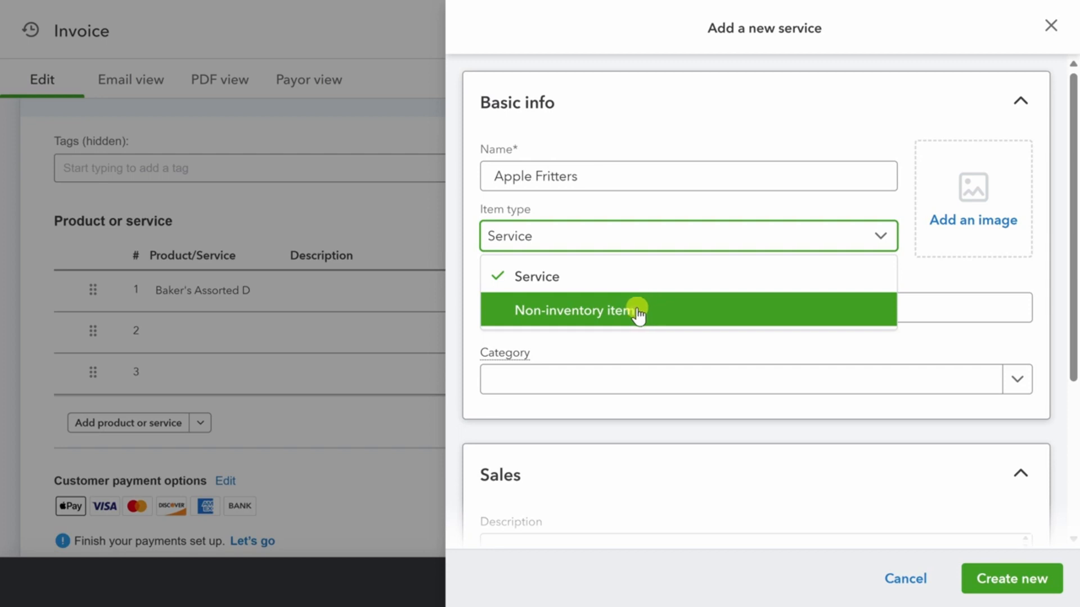
pyautogui.click(640, 311)
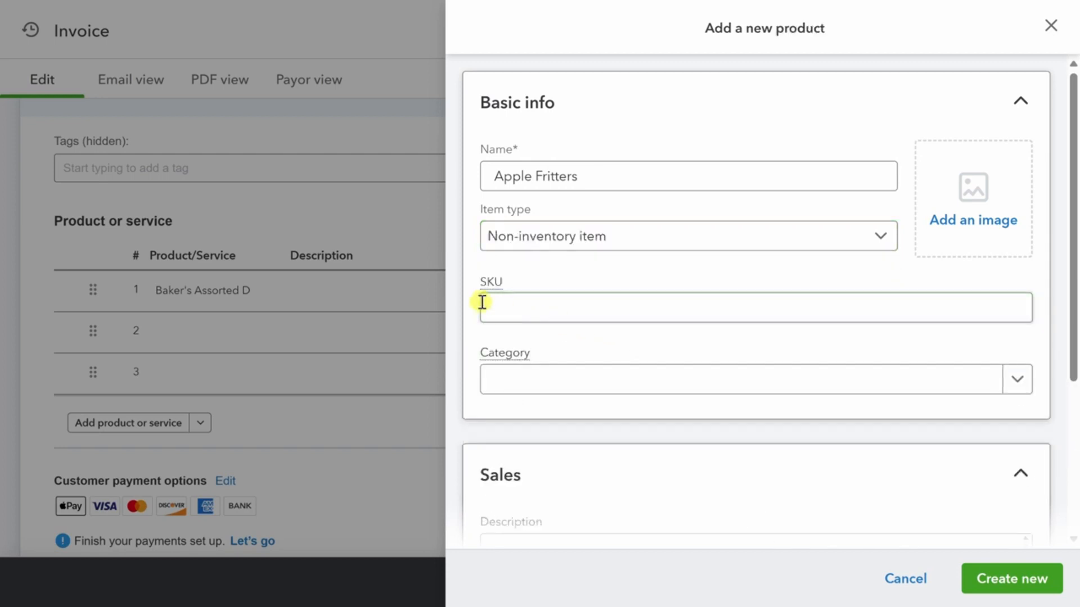
# - Set the Apple Fritters price to 55 with Sales of Product Income as income account, and create the product
pyautogui.moveTo(490, 290)
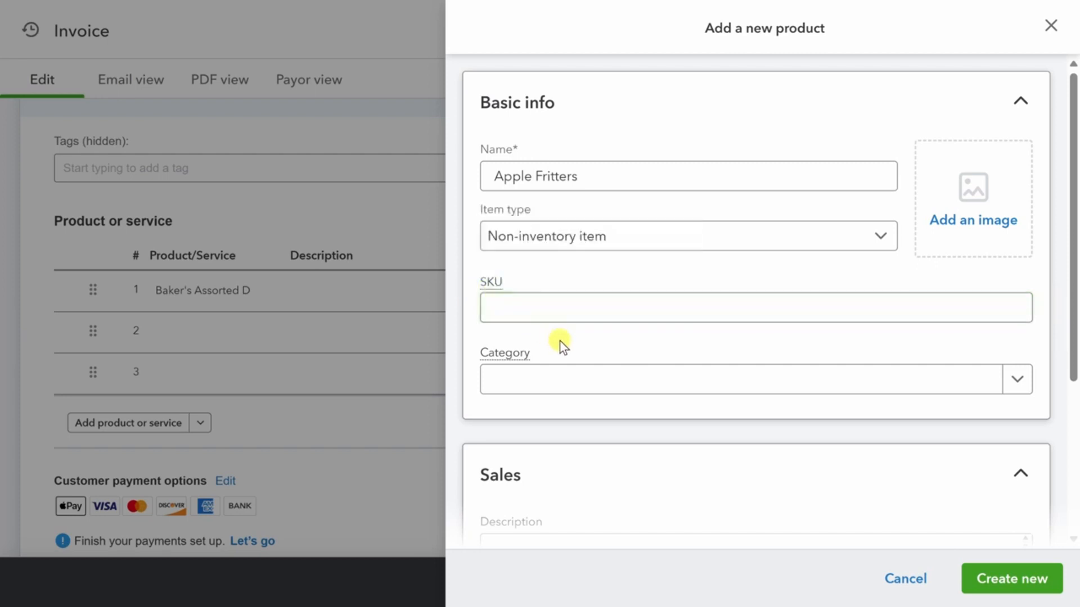
pyautogui.click(592, 385)
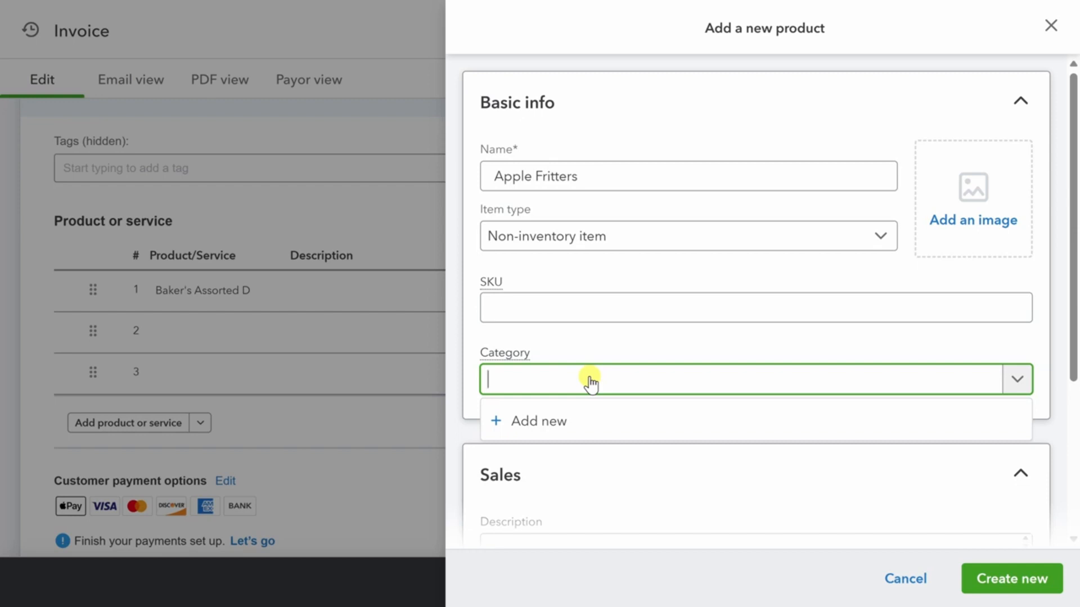
pyautogui.scroll(-5, 588, 383)
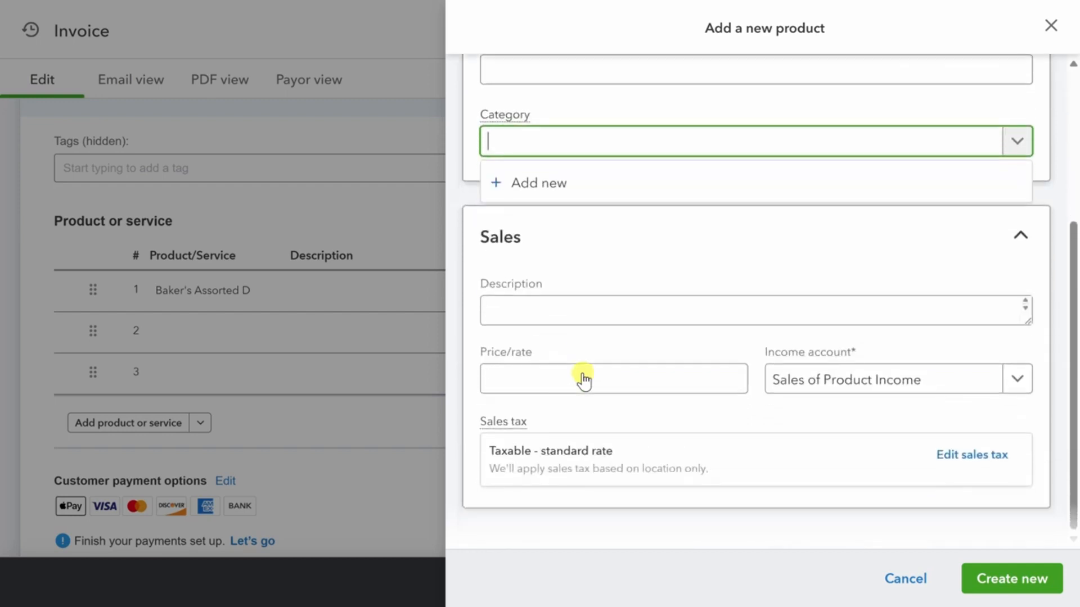
pyautogui.click(530, 307)
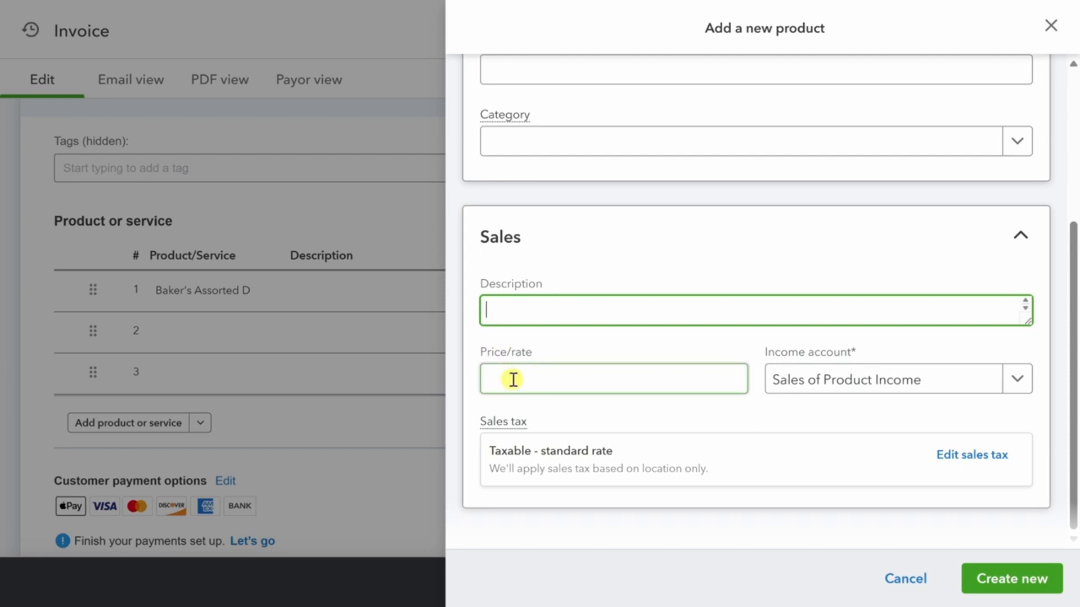
pyautogui.click(719, 389)
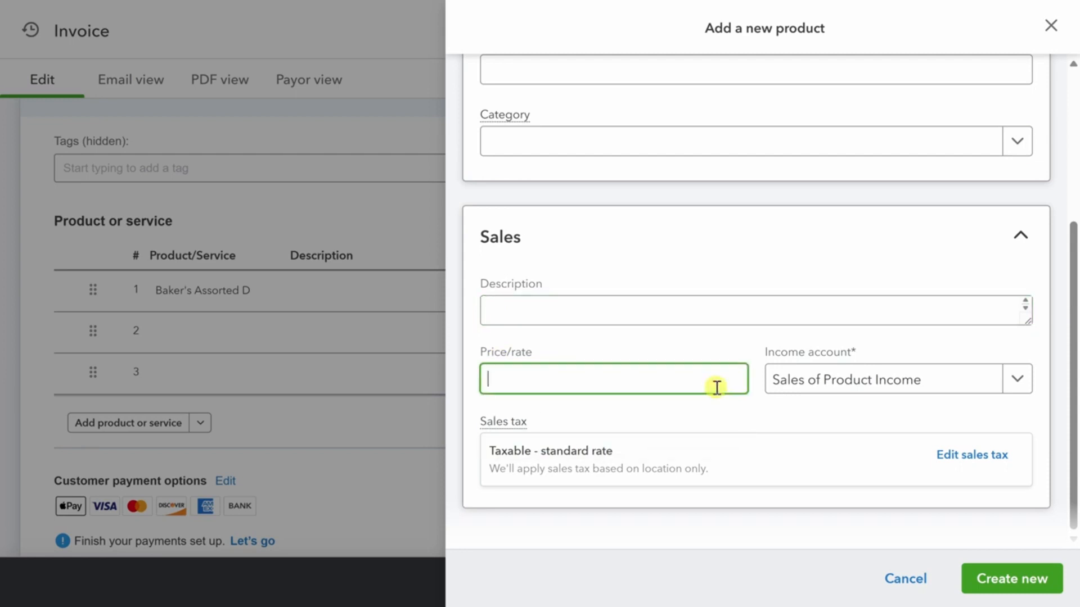
pyautogui.write('55')
pyautogui.click(1019, 381)
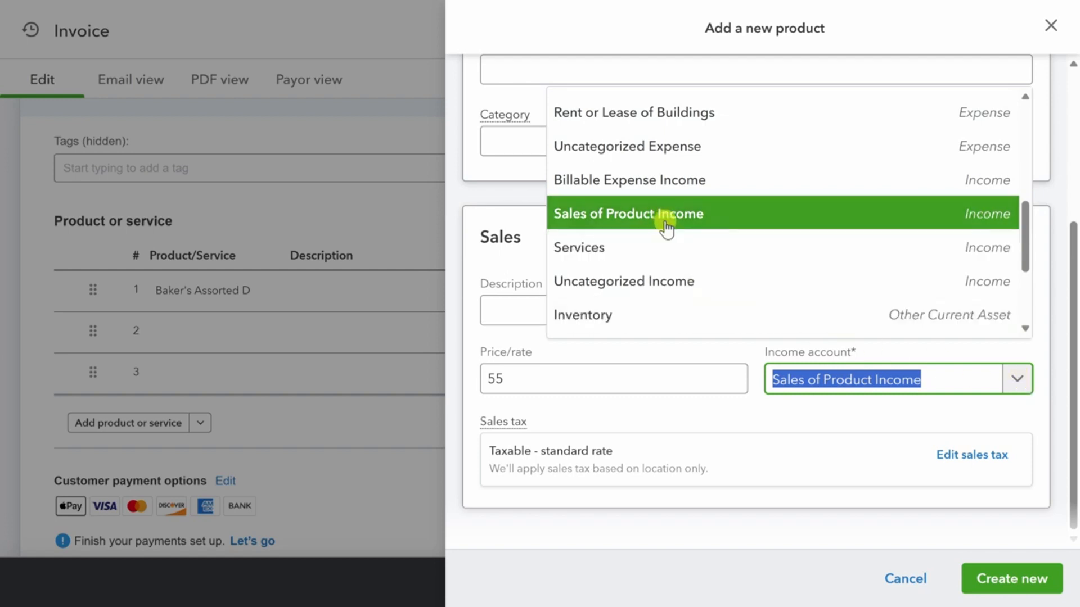
pyautogui.click(714, 216)
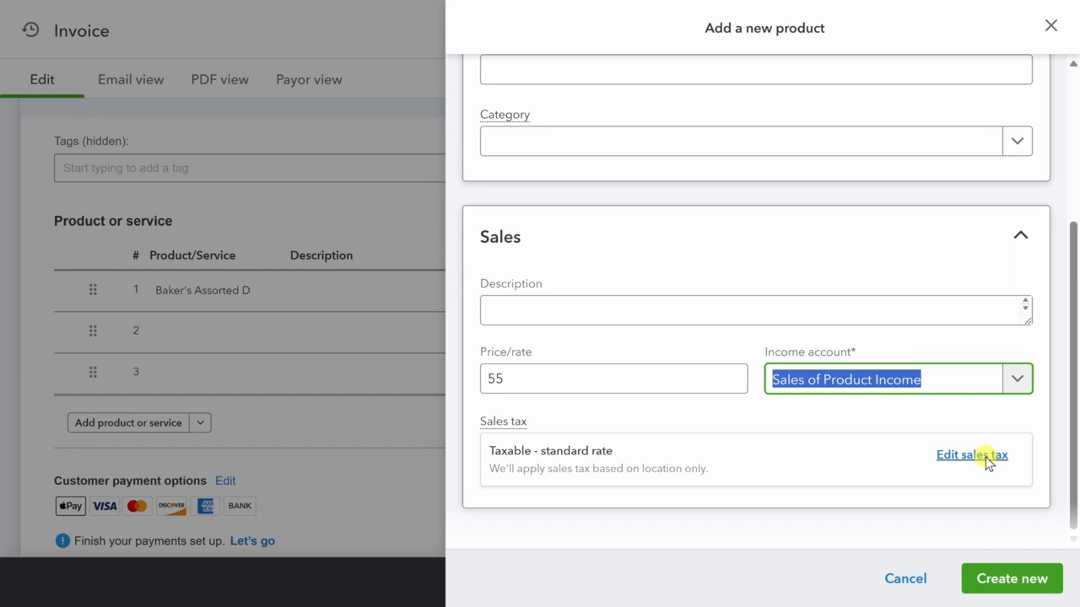
pyautogui.click(1000, 585)
# - Set the Apple Fritters quantity to 5 and mark the Baker's Assorted Dozen line as taxable
pyautogui.click(679, 332)
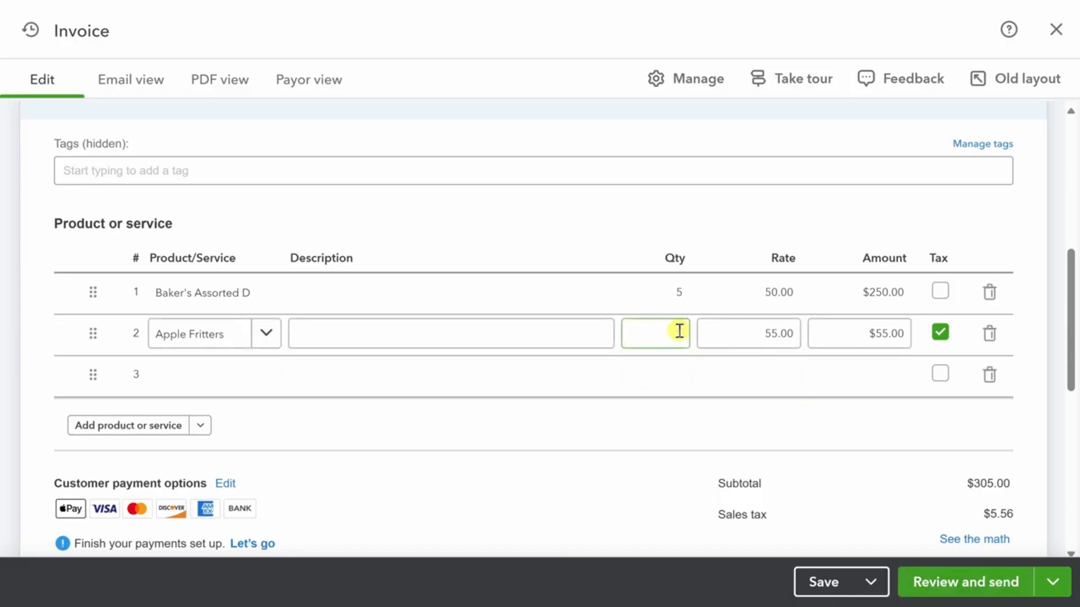
pyautogui.click(678, 334)
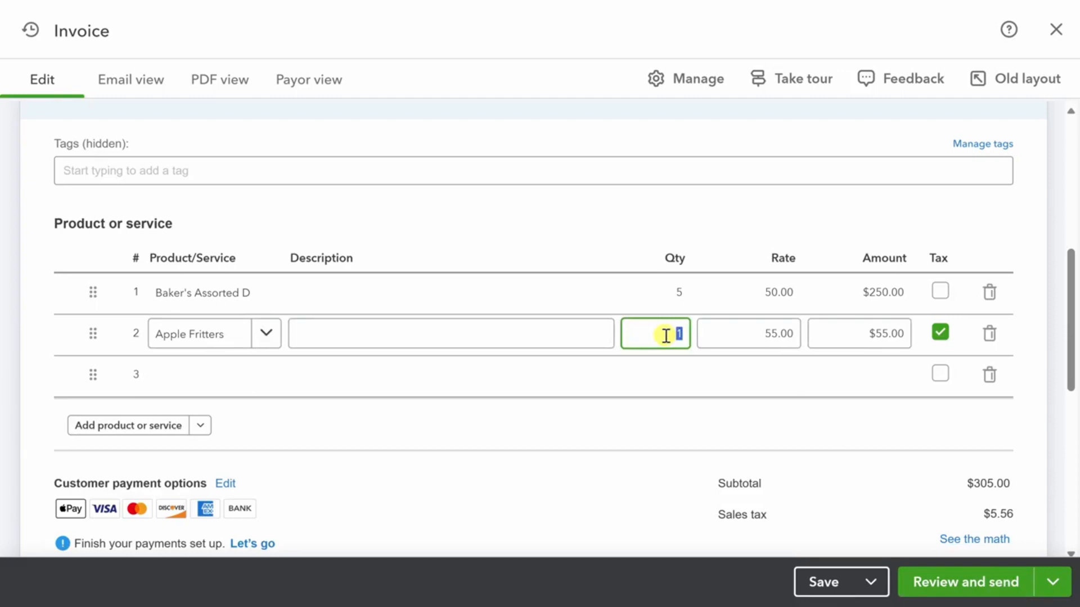
pyautogui.write('5')
pyautogui.press('Tab')
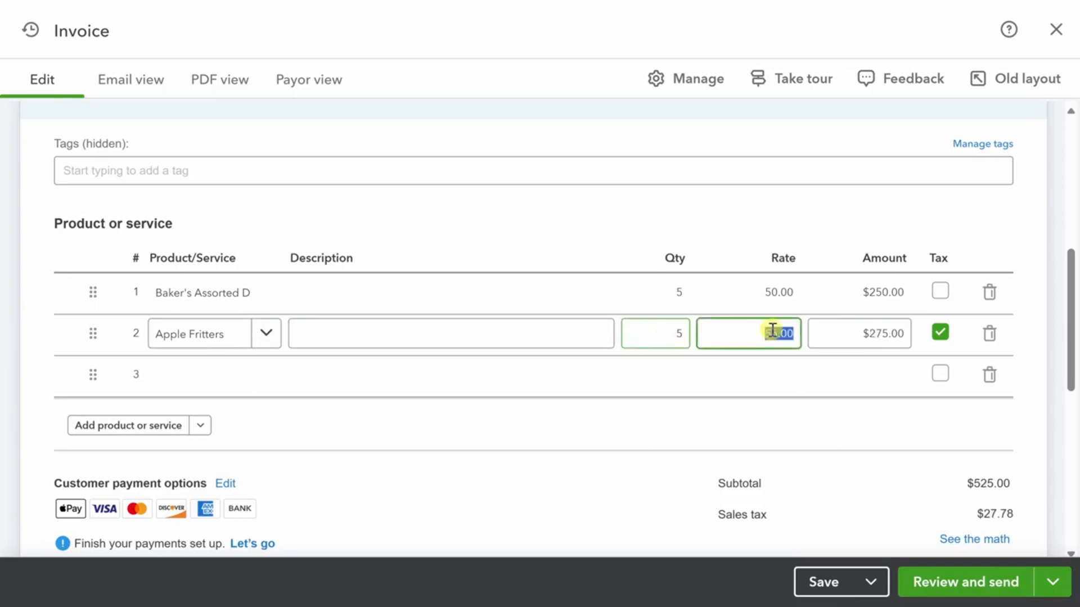
pyautogui.click(941, 291)
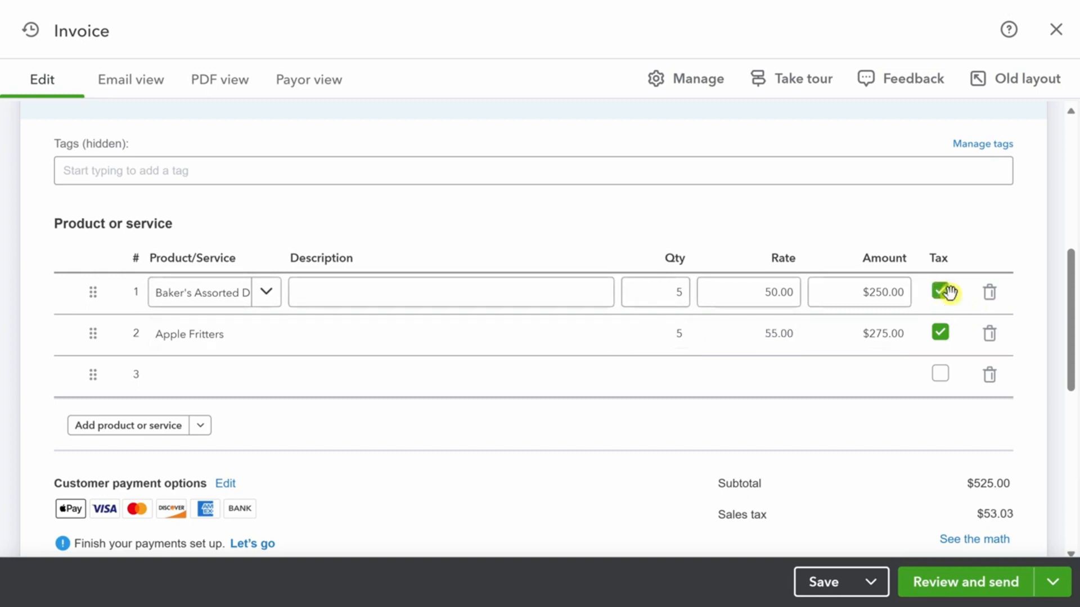
# - Review the invoice totals and the email preview, and send the invoice to the customer
pyautogui.scroll(-3, 1047, 376)
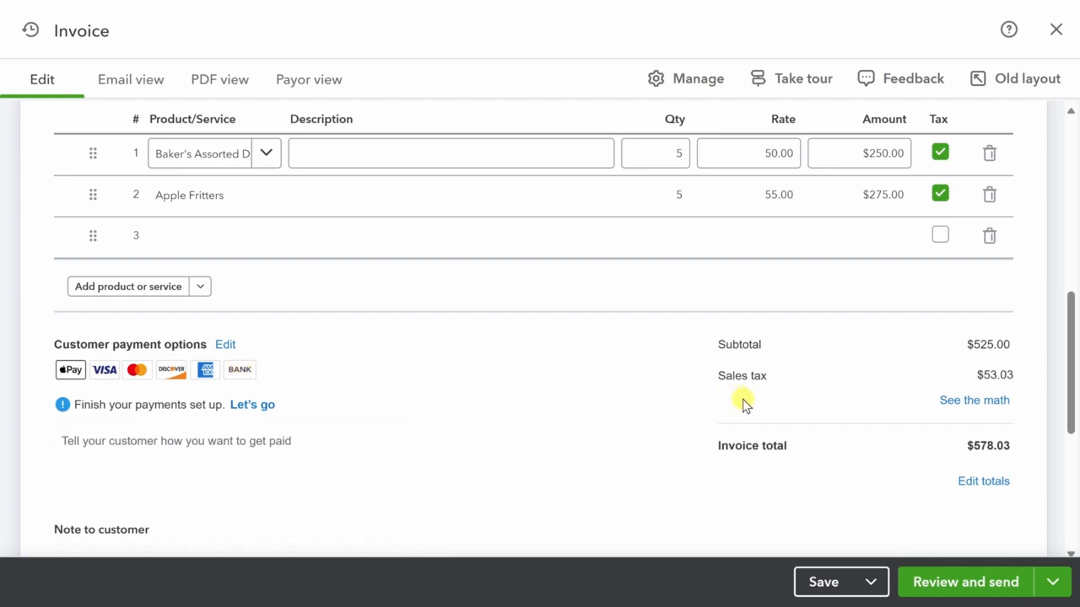
pyautogui.click(1001, 585)
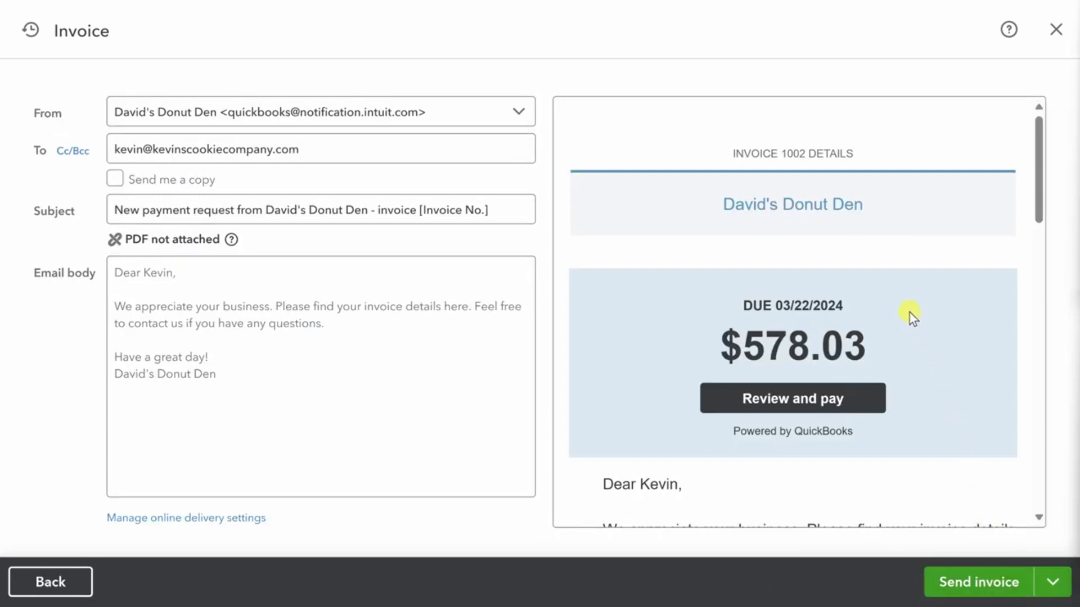
pyautogui.scroll(-3, 910, 303)
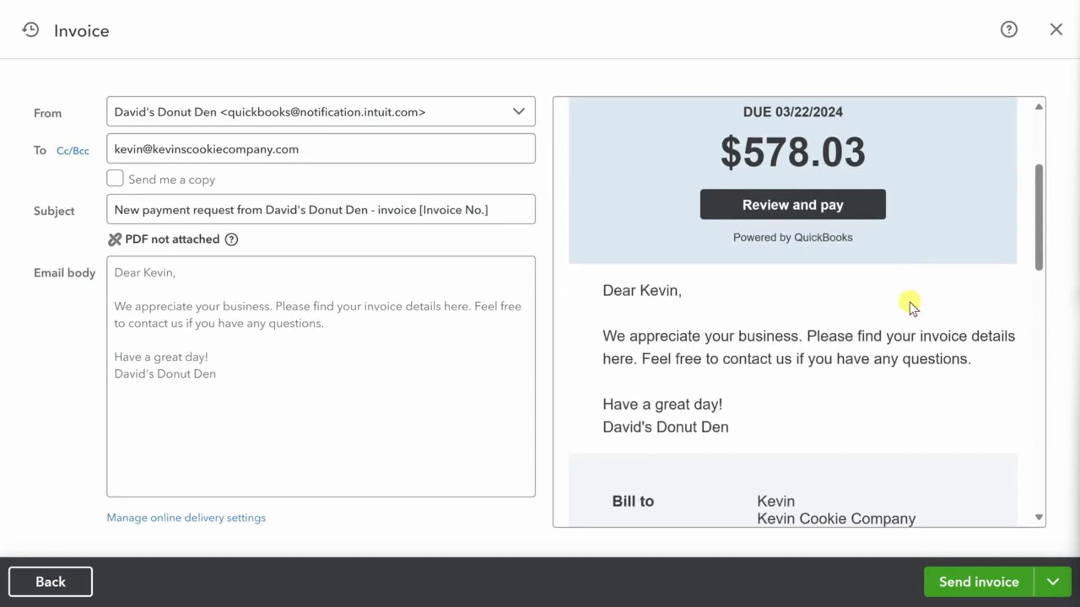
pyautogui.scroll(-7, 910, 302)
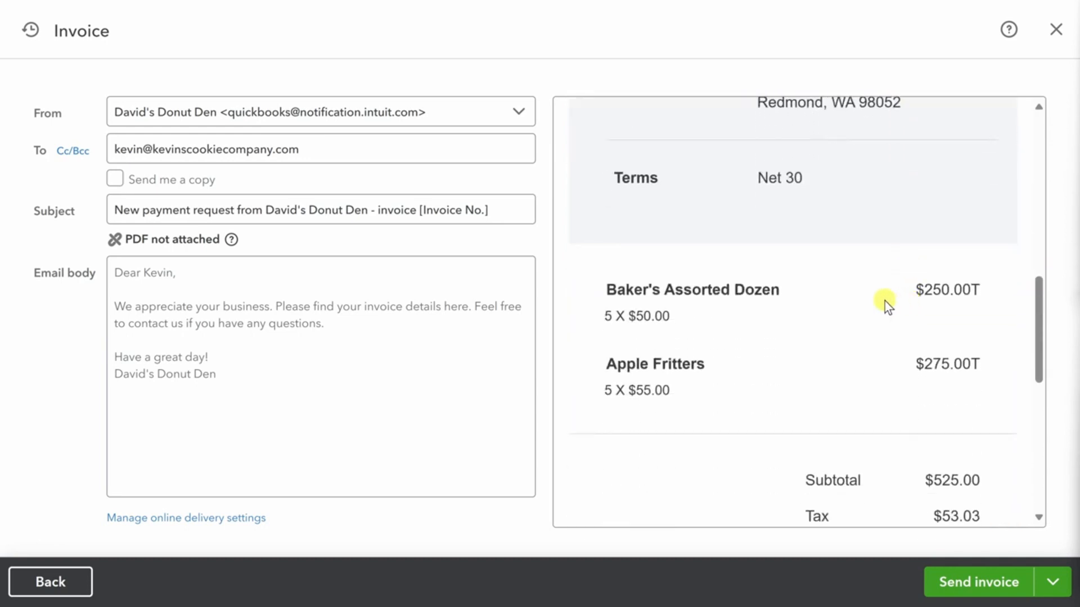
pyautogui.click(253, 275)
pyautogui.click(1005, 585)
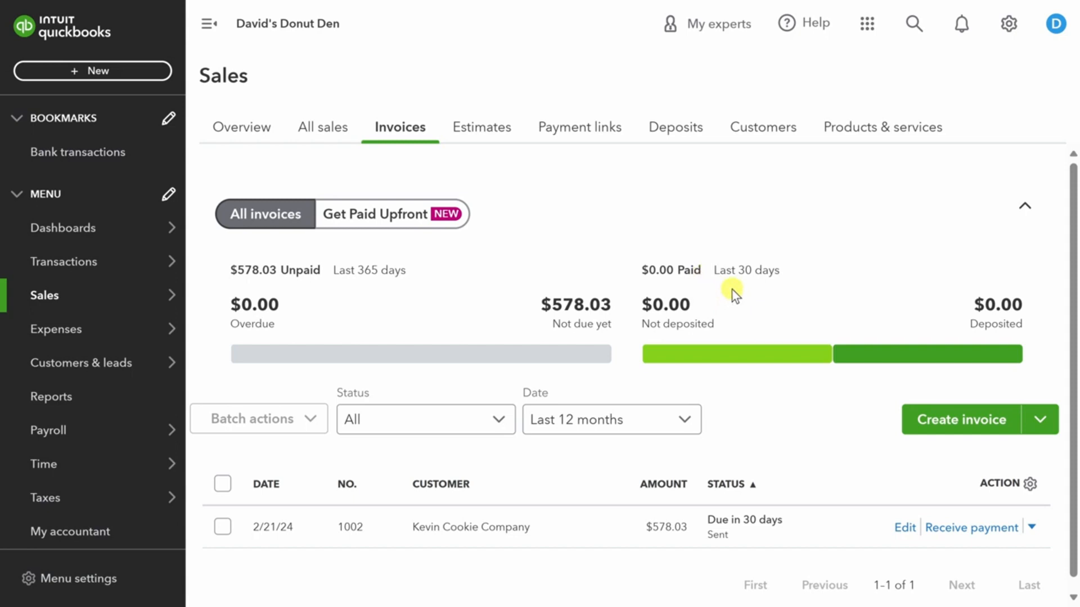
# - Open the expense bills and start adding a bill by uploading it from the computer
pyautogui.moveTo(90, 333)
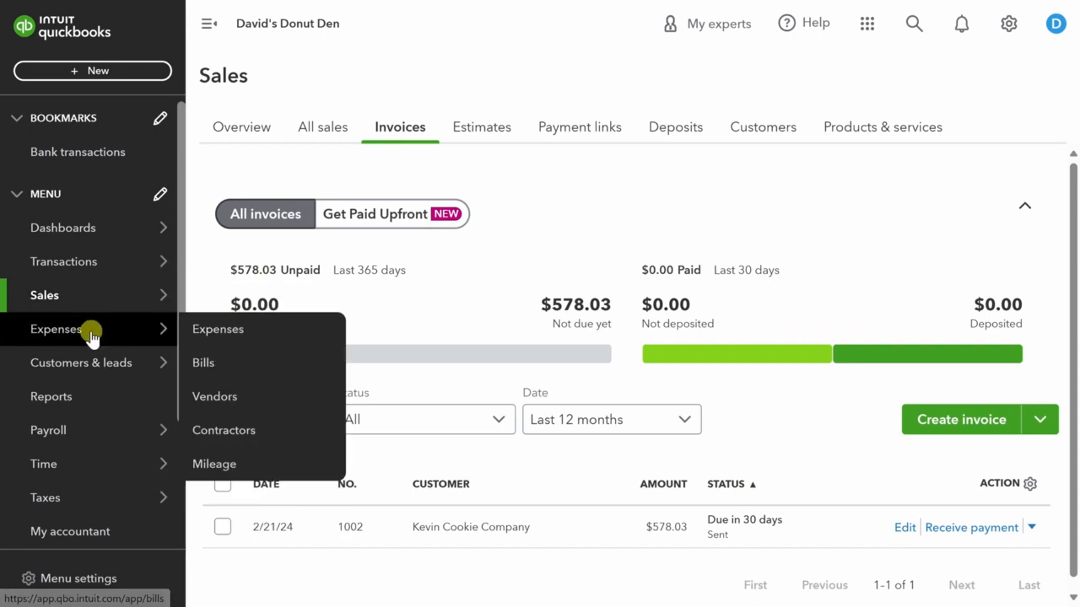
pyautogui.click(217, 366)
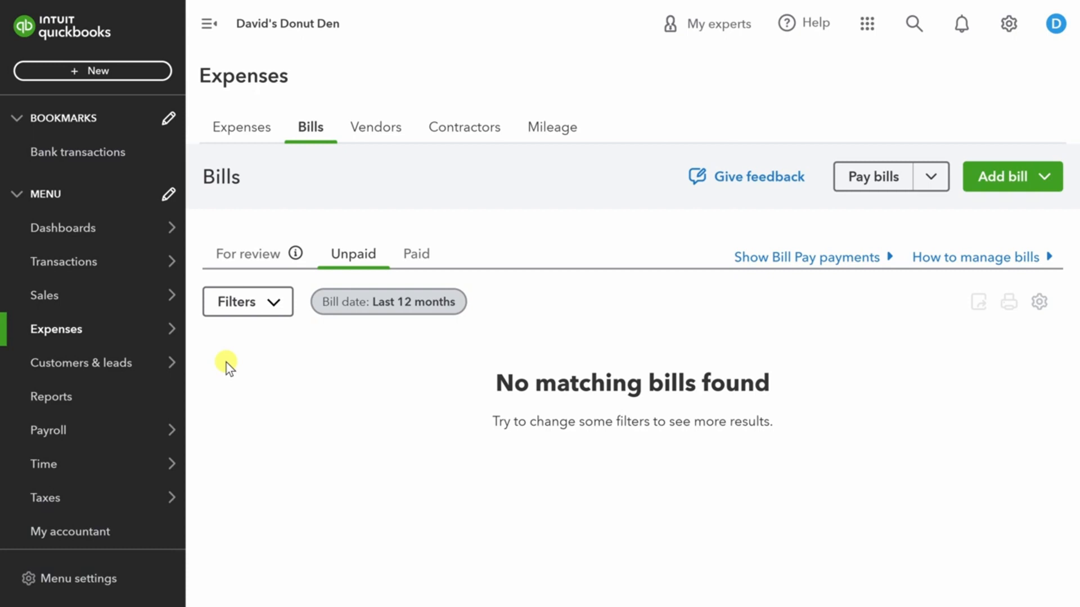
pyautogui.click(1013, 180)
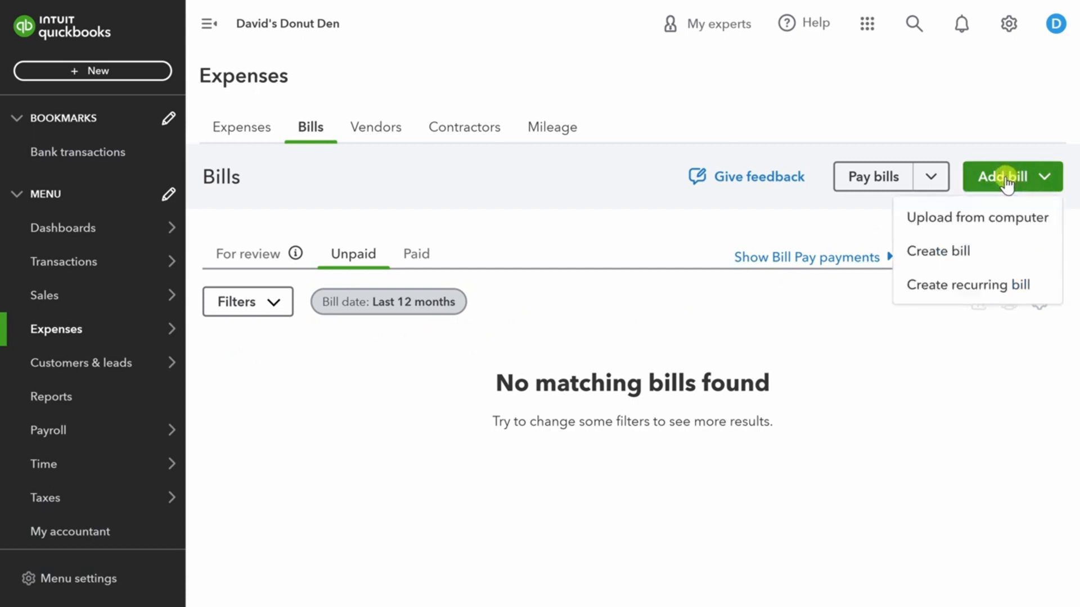
pyautogui.click(995, 222)
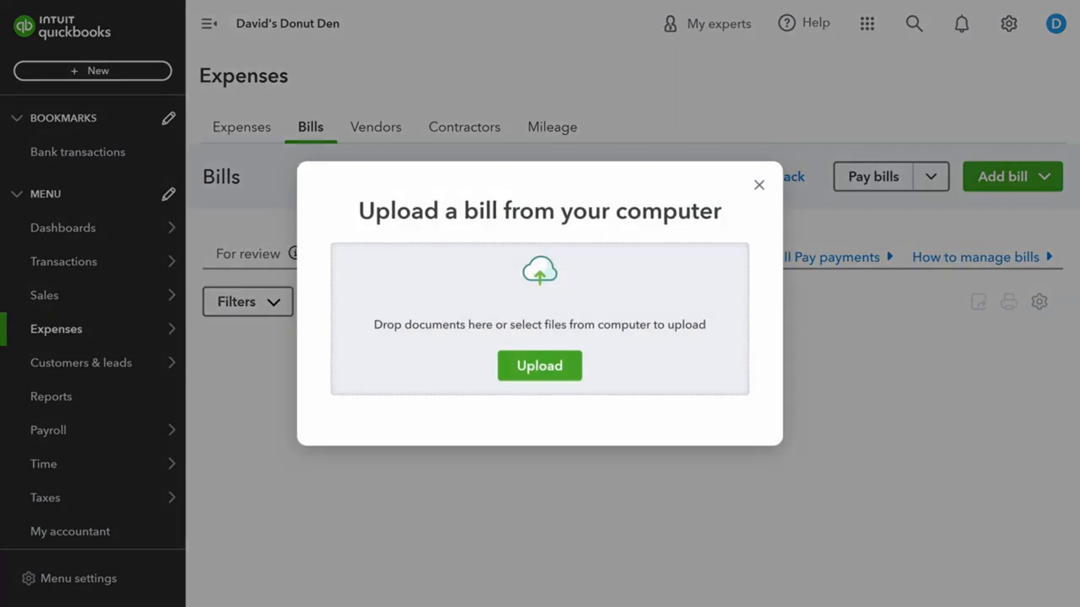
# - Upload the Carla's Cups bill file, check the document preview, and create the bill from it
pyautogui.moveTo(873, 207); pyautogui.dragTo(538, 316)
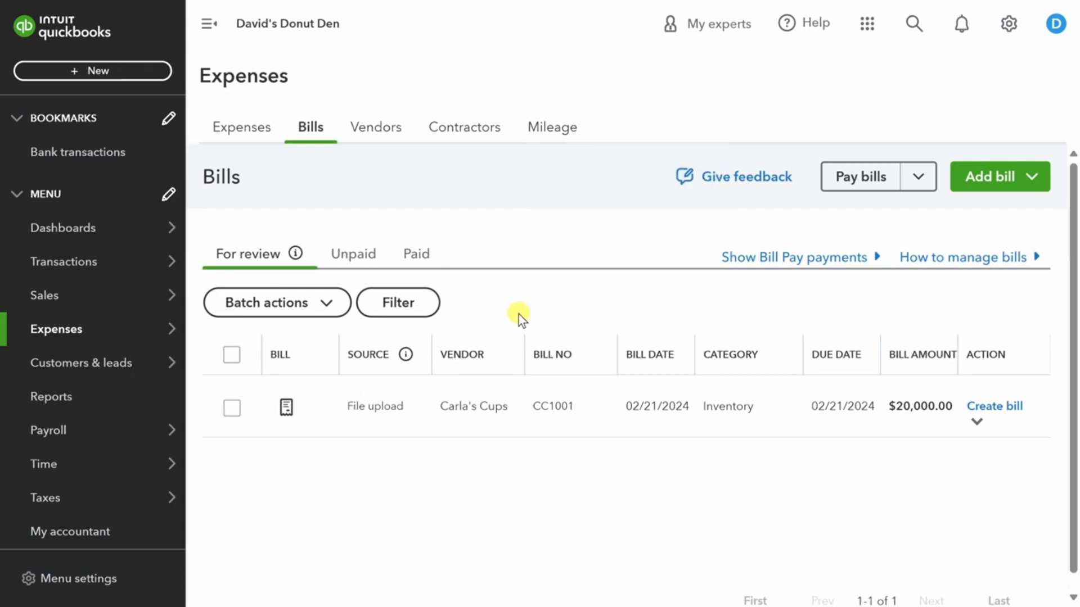
pyautogui.click(286, 408)
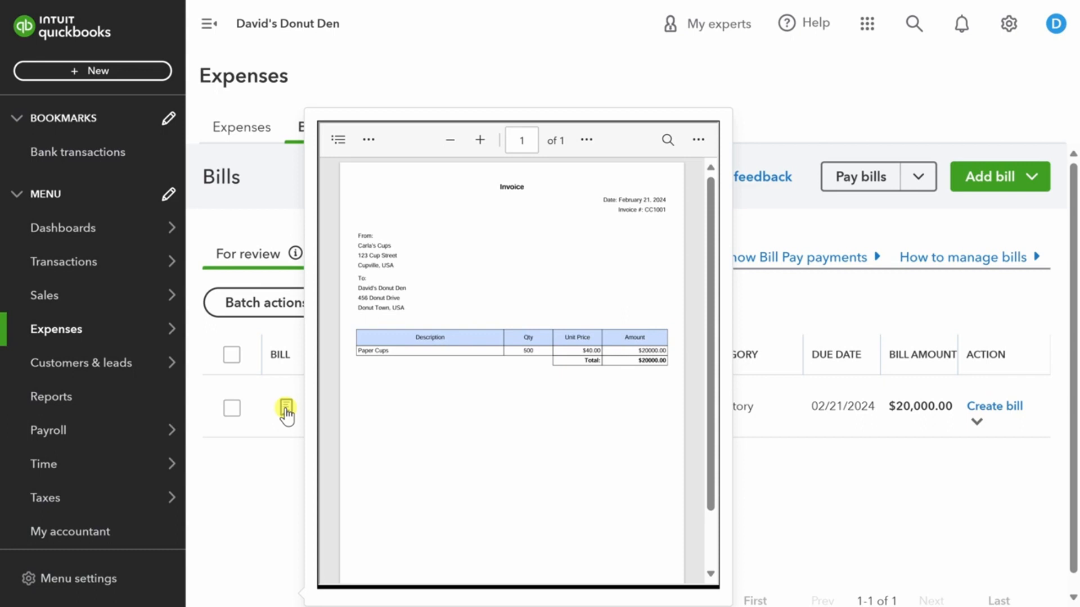
pyautogui.click(981, 406)
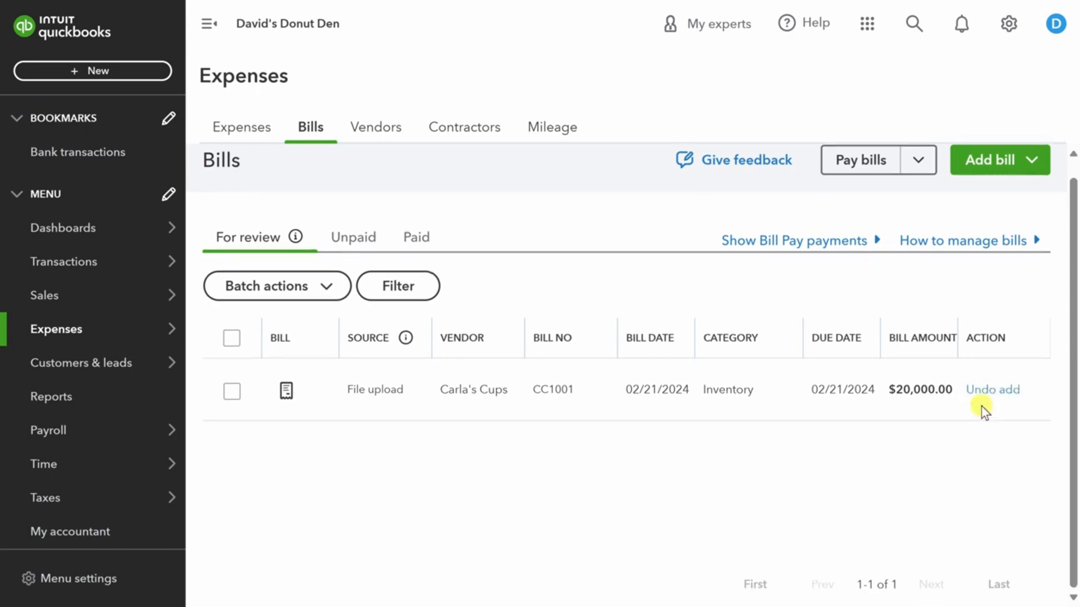
# - Start scheduling payment for the unpaid Carla's Cups bill and examine the features and transaction fees of the Bill Pay plans
pyautogui.click(354, 238)
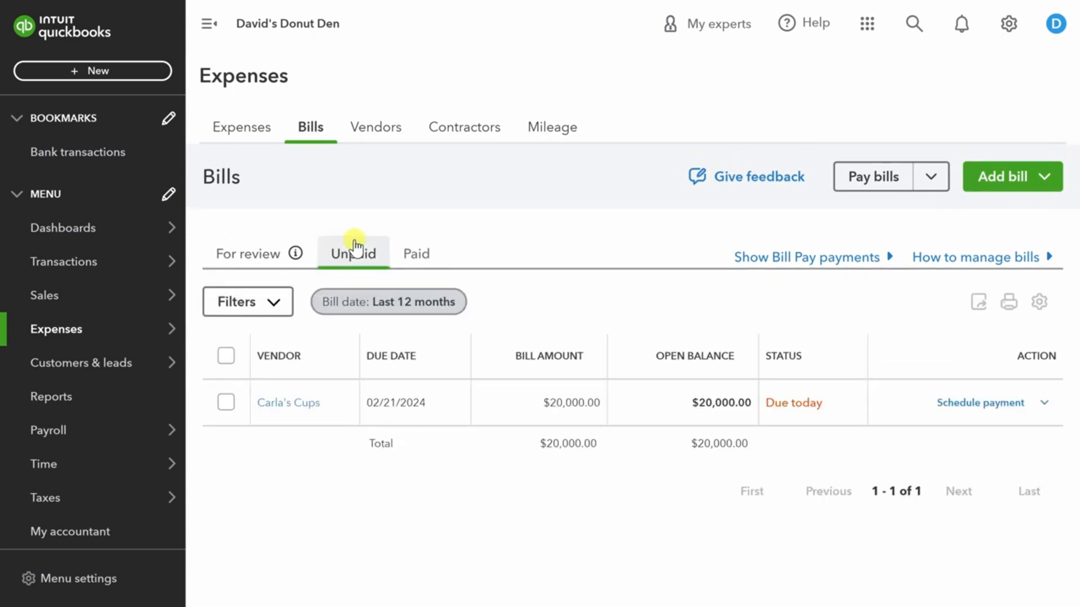
pyautogui.click(979, 409)
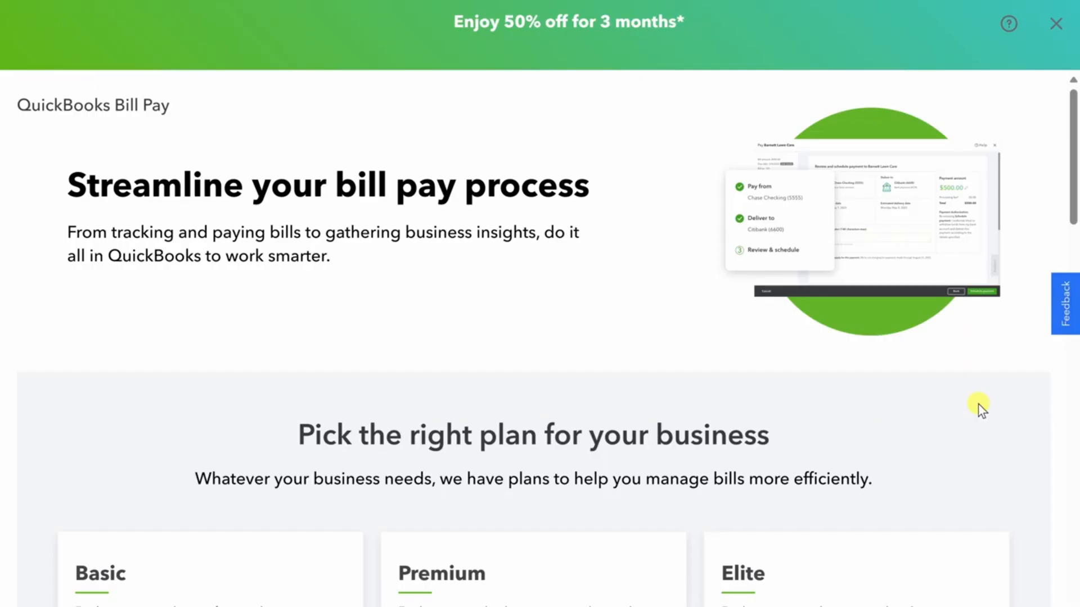
pyautogui.scroll(-6, 979, 394)
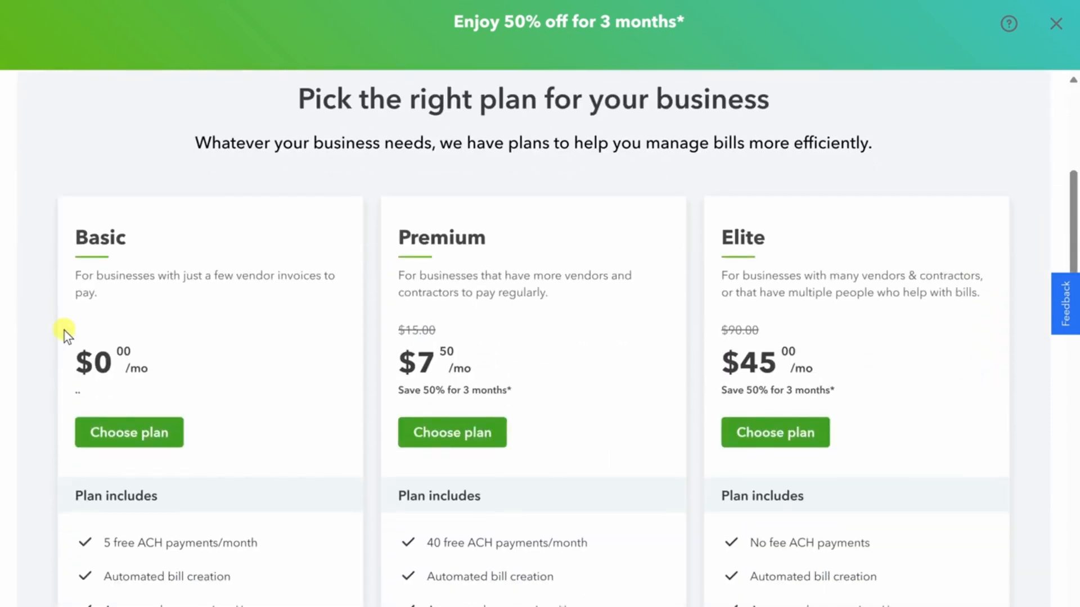
pyautogui.scroll(-3, 63, 334)
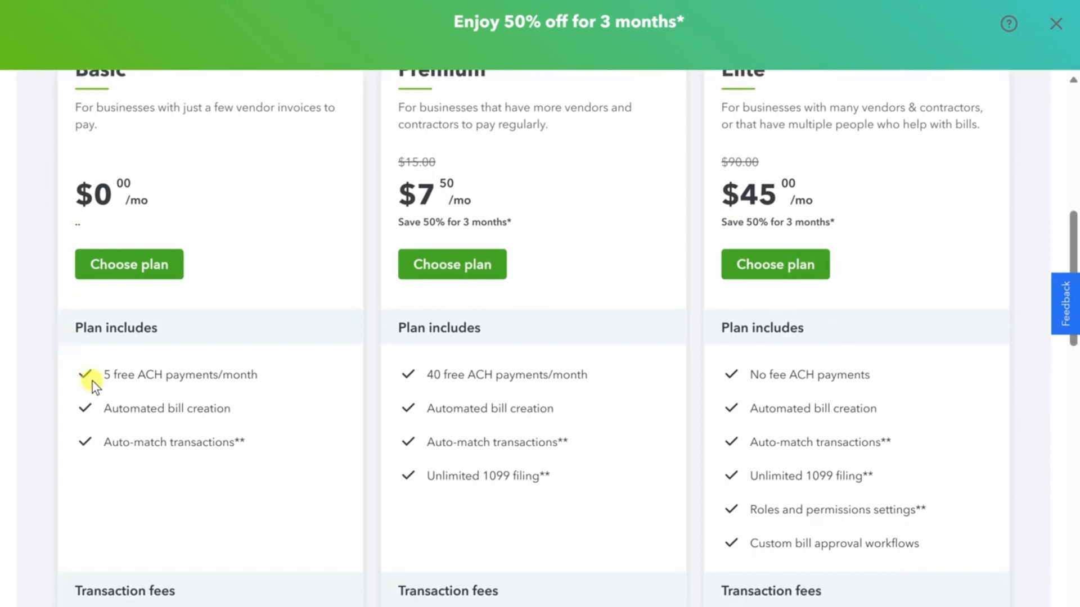
pyautogui.scroll(-5, 99, 377)
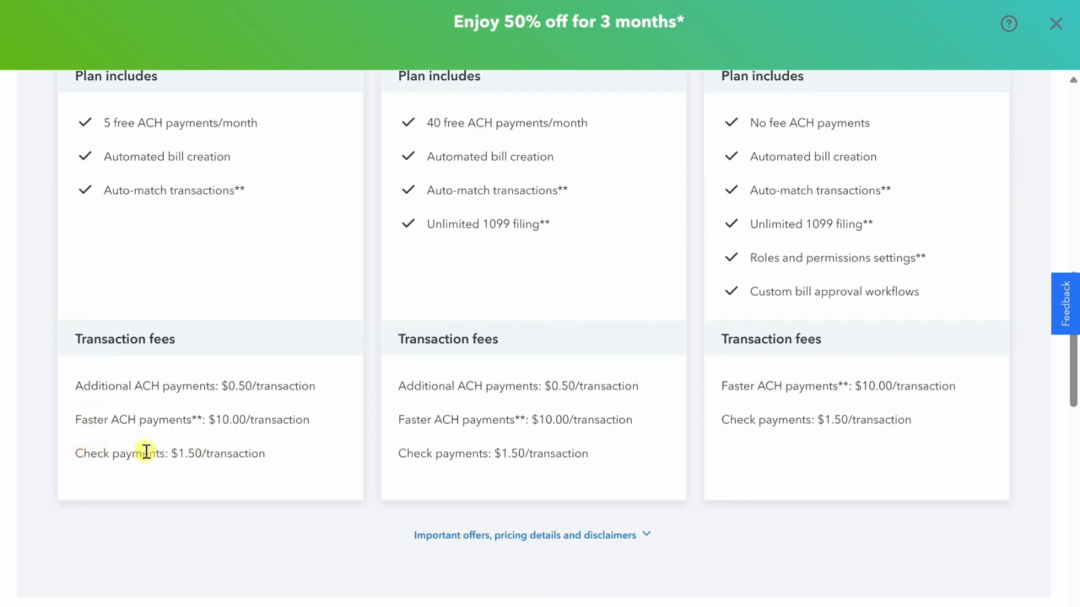
pyautogui.scroll(6, 144, 444)
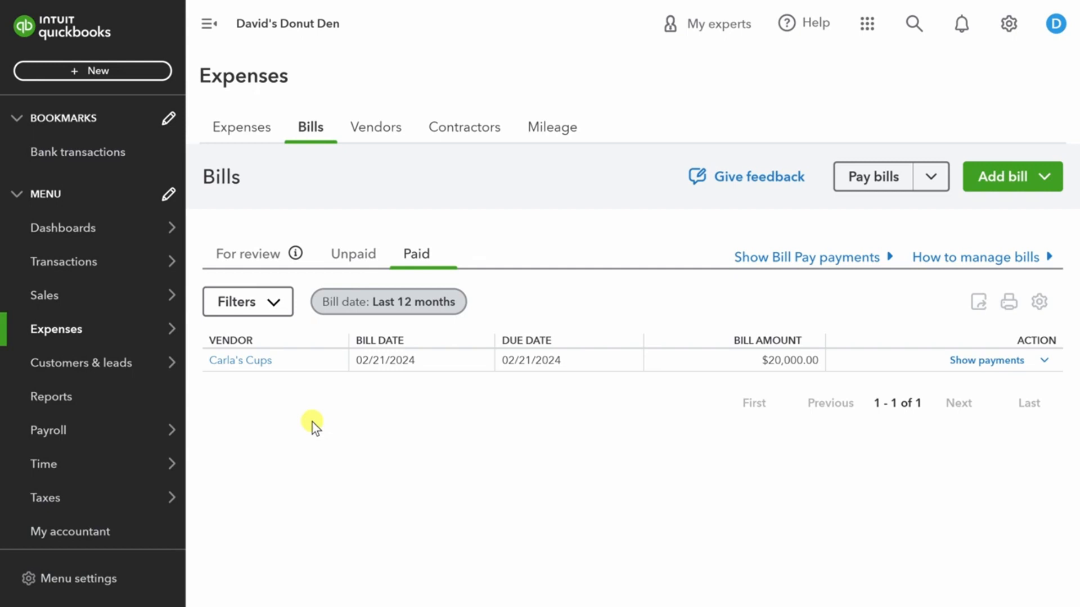
# - Open the sales tax overview and review the amount due and tax return listing for the Washington State Department of Revenue
pyautogui.moveTo(96, 499)
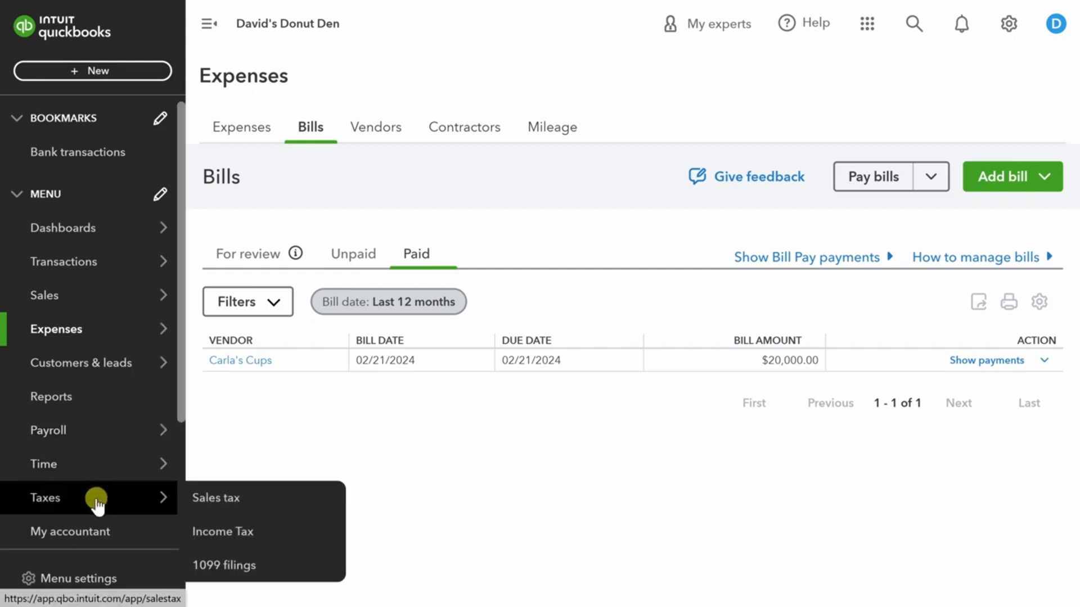
pyautogui.click(237, 503)
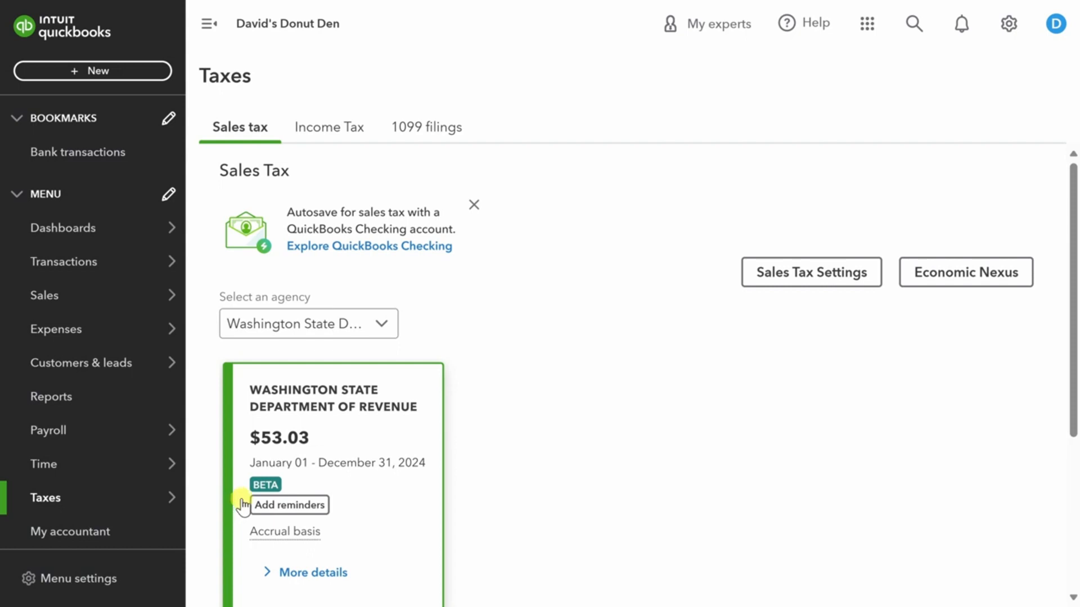
pyautogui.scroll(-5, 239, 505)
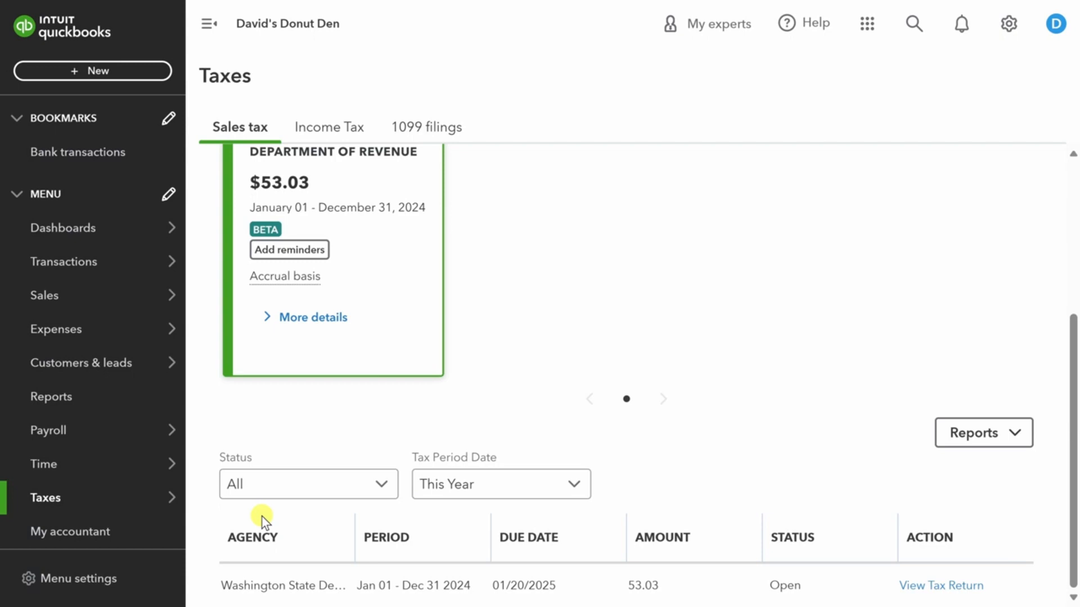
# - Open the Profit and Loss report from the favorite reports and review its income, costs and expenses
pyautogui.click(49, 398)
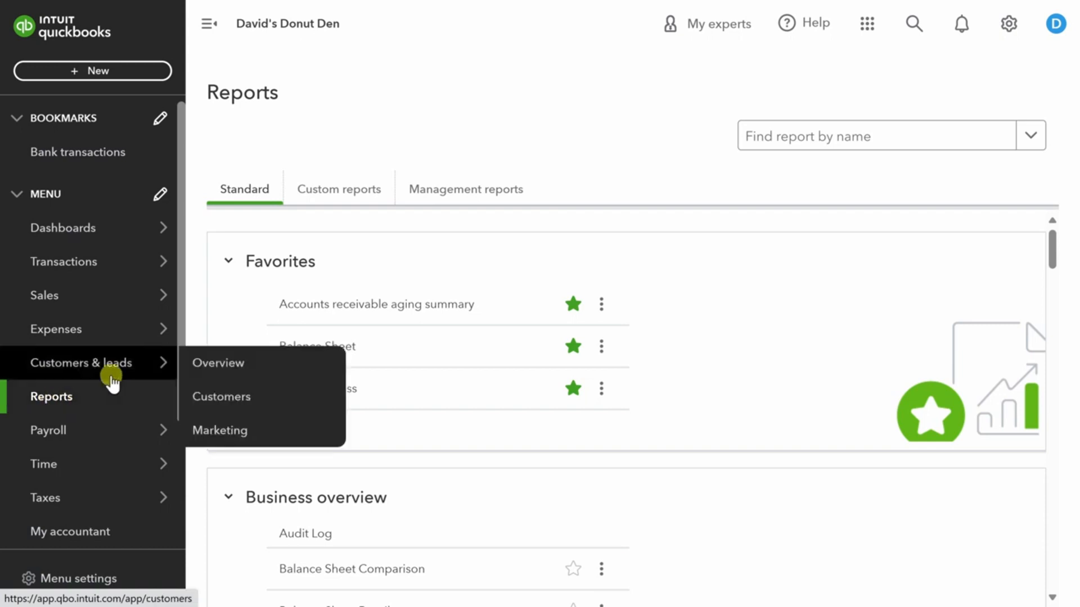
pyautogui.click(330, 396)
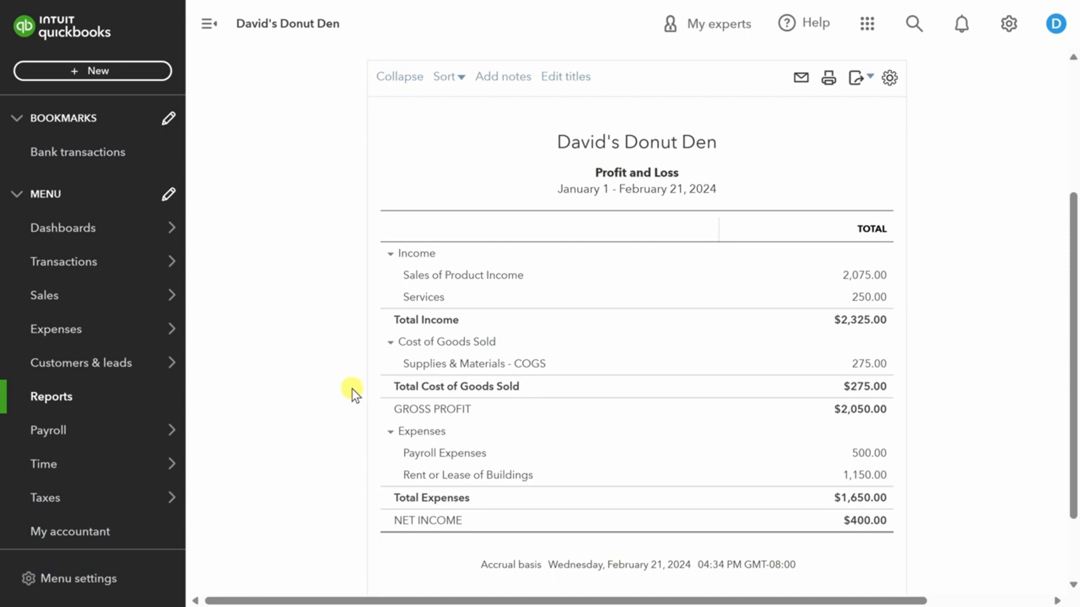
pyautogui.scroll(4, 352, 390)
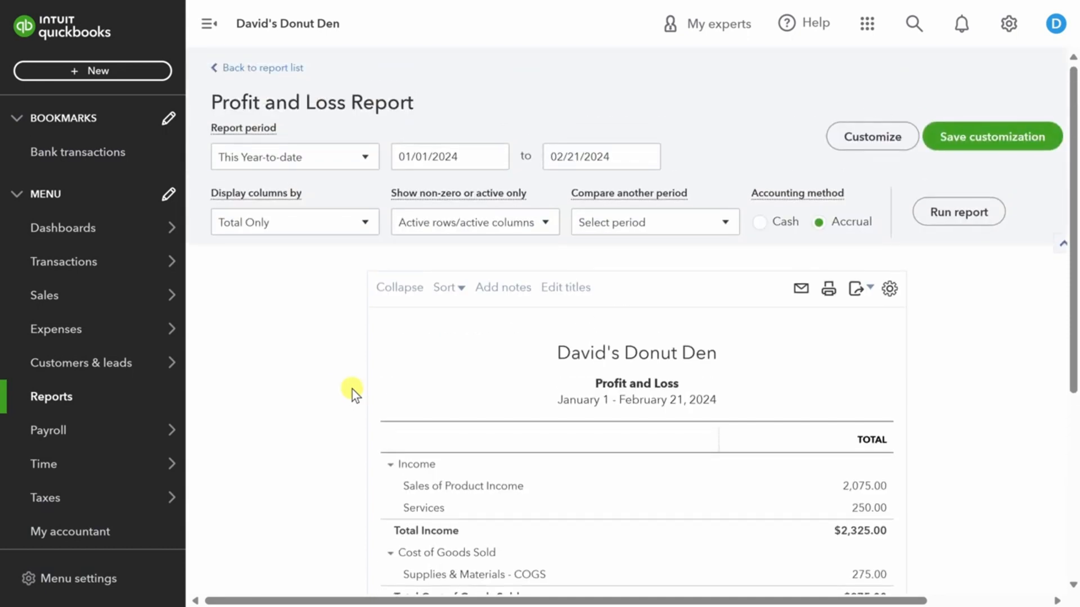
# - Compare the Profit and Loss report with the previous year-to-date (PY YTD) and rerun it
pyautogui.click(725, 225)
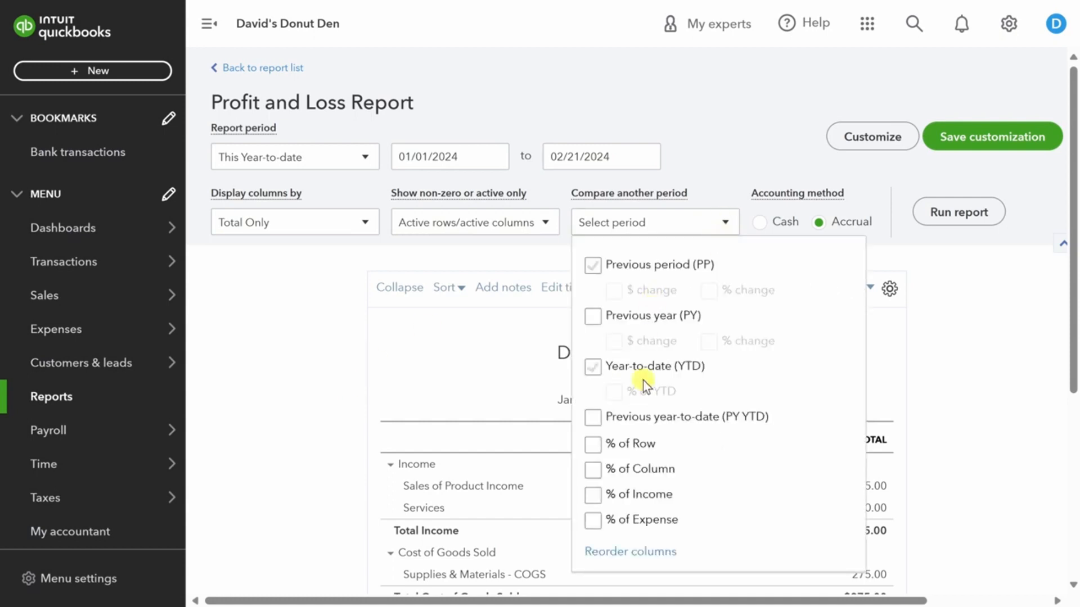
pyautogui.click(592, 419)
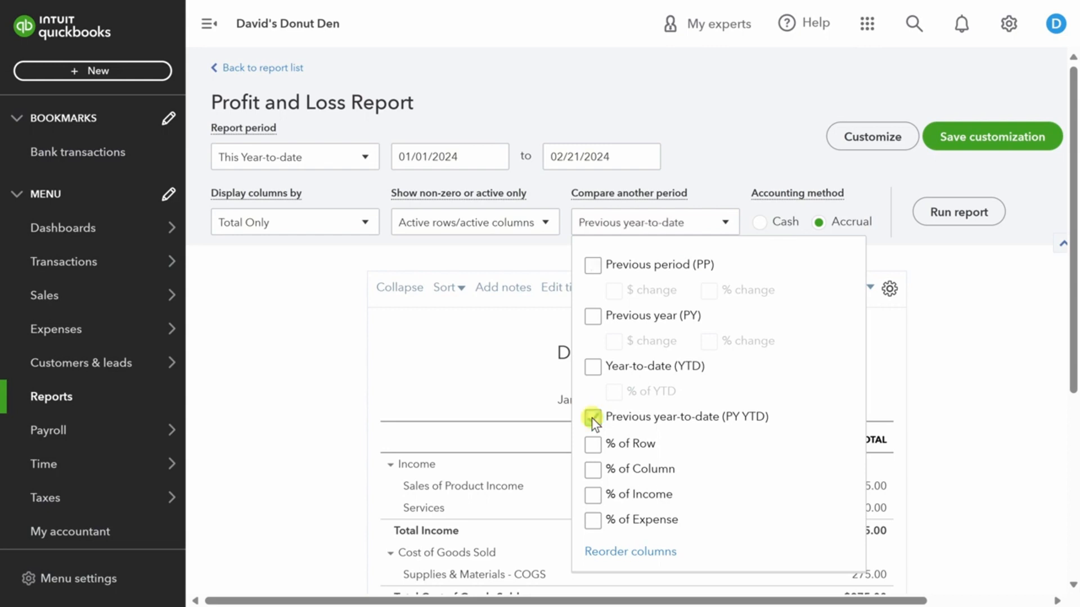
pyautogui.click(967, 257)
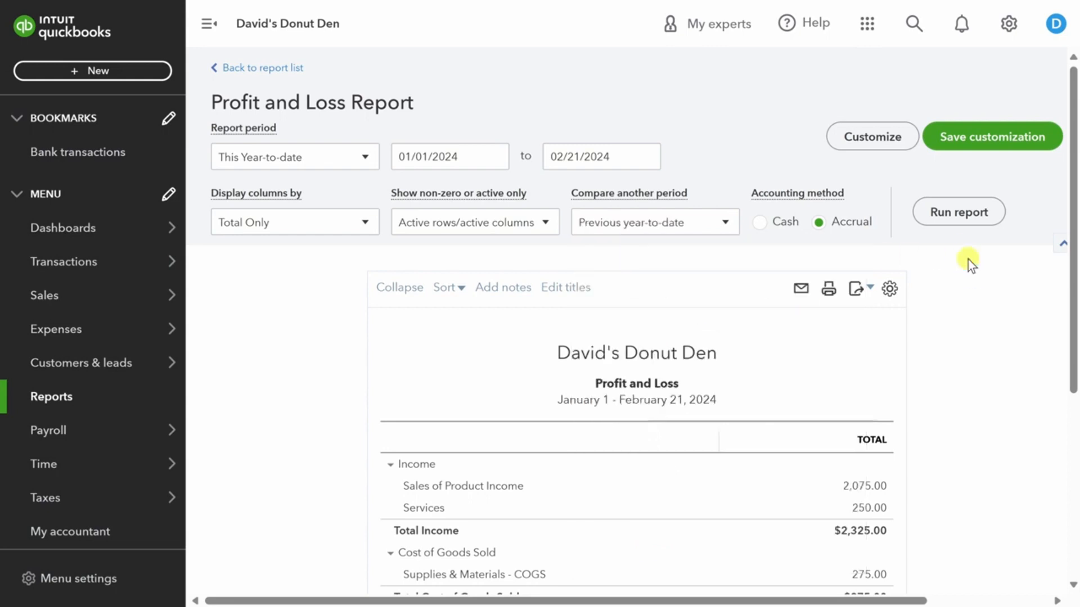
pyautogui.click(966, 213)
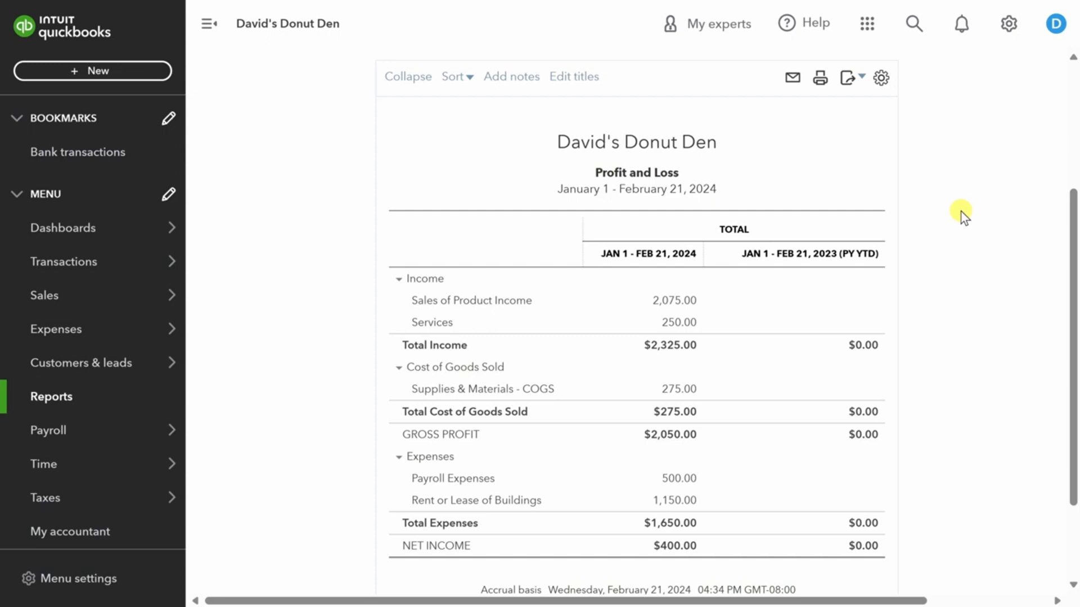
# - Return to the standard report list and look through the receivables, sales, payables, and expenses and vendors reports
pyautogui.click(55, 400)
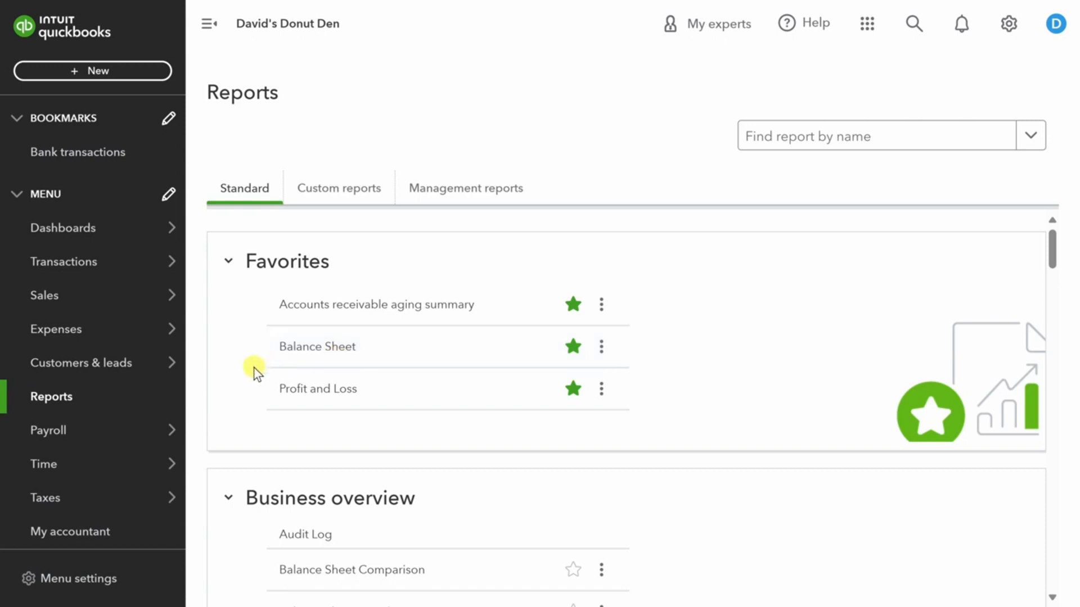
pyautogui.scroll(-10, 241, 394)
pyautogui.scroll(-9, 242, 399)
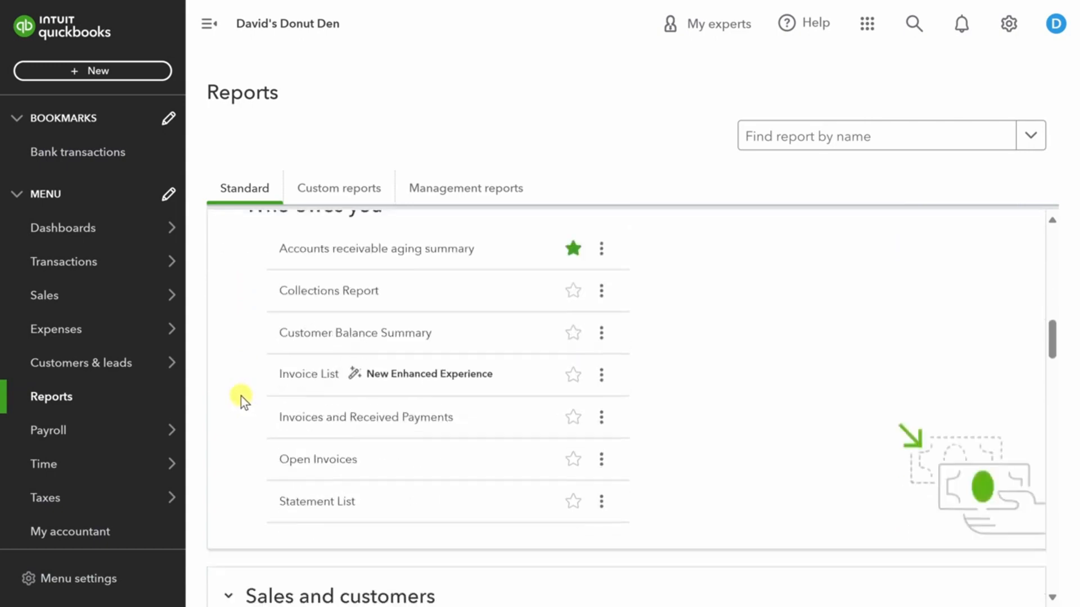
pyautogui.scroll(1, 243, 398)
pyautogui.scroll(-6, 243, 398)
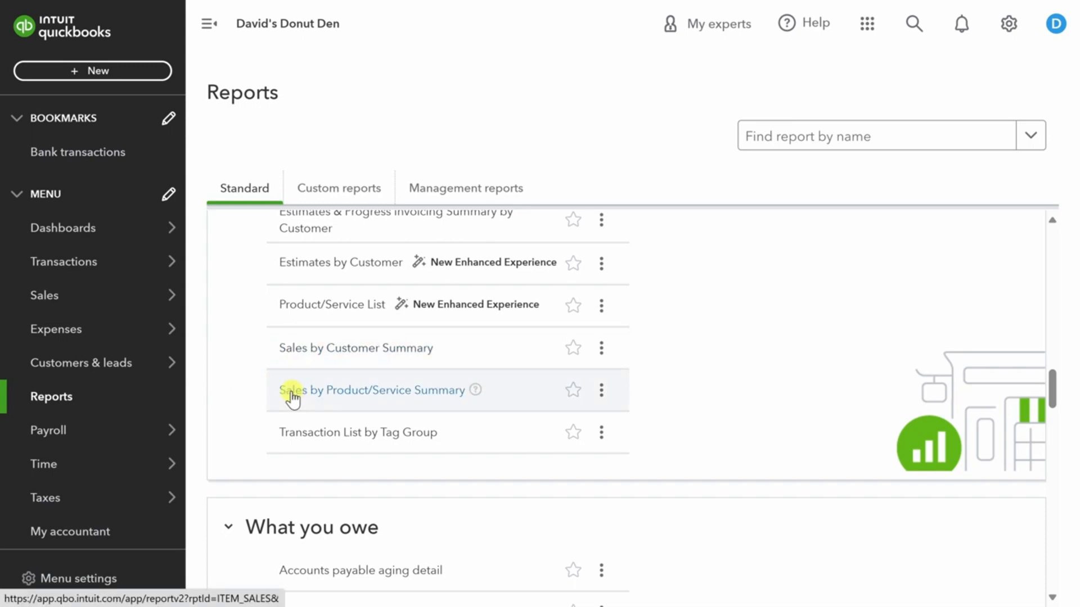
pyautogui.scroll(-7, 241, 416)
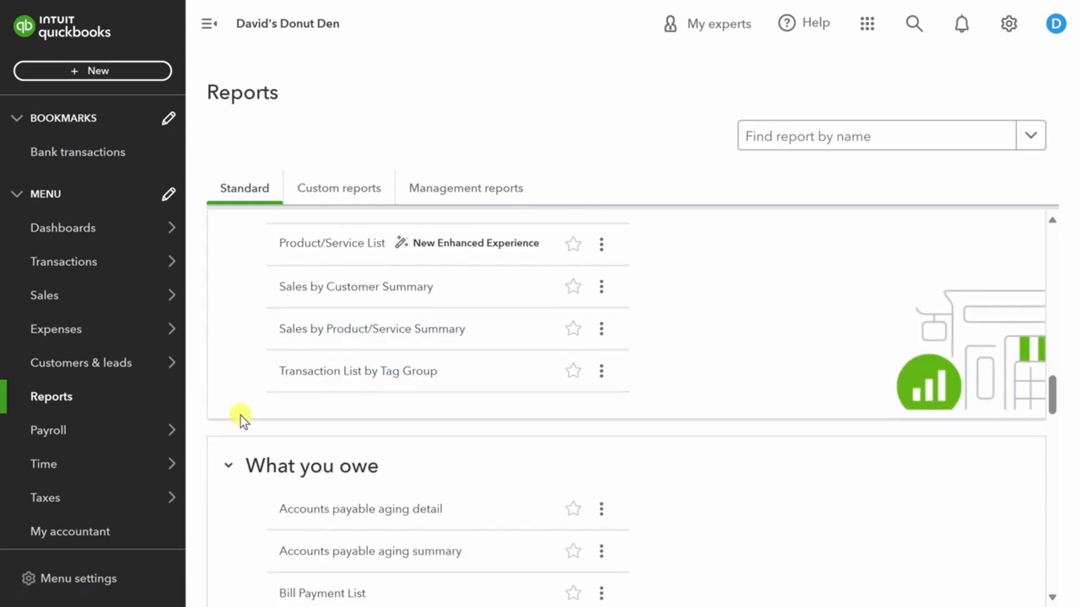
pyautogui.scroll(-5, 240, 413)
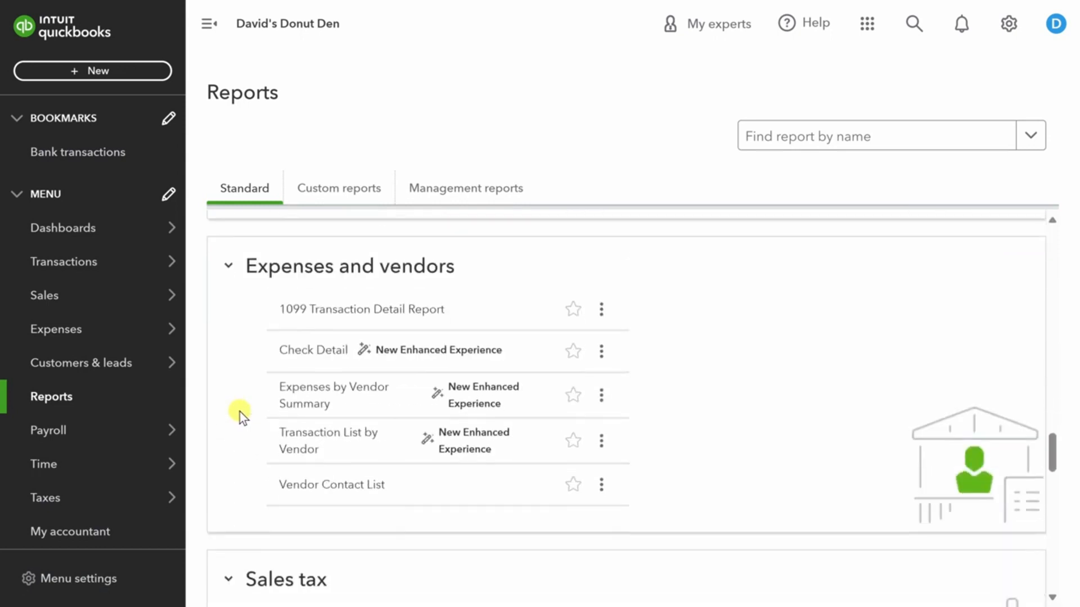